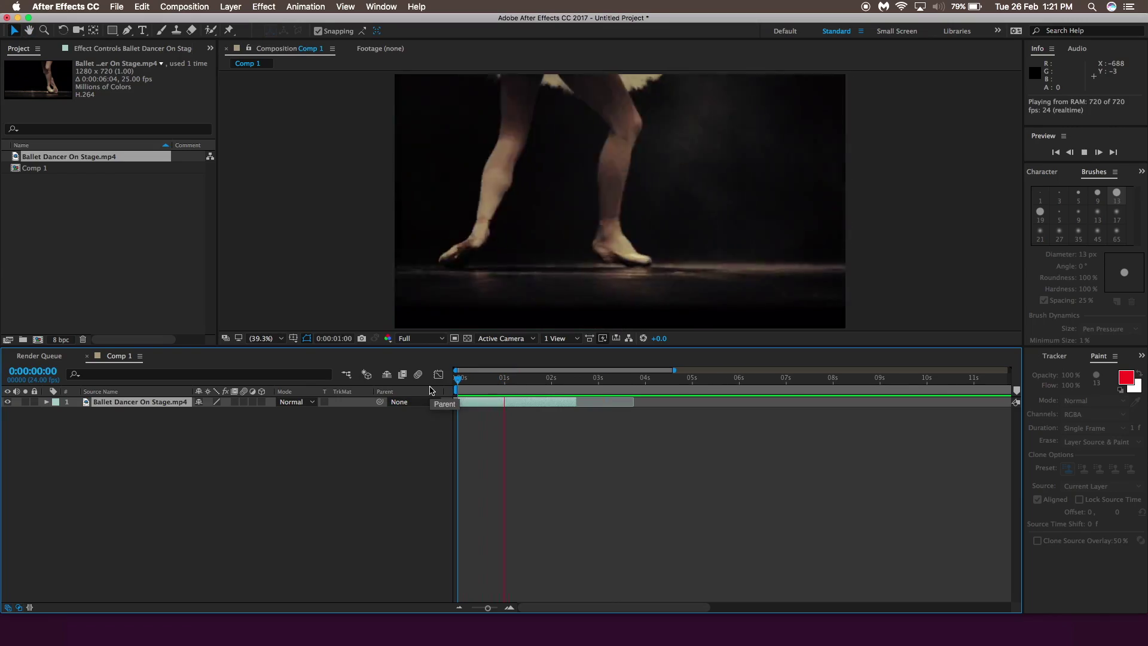
- Return the playhead to the first frame of Comp 1 and activate the Brush tool
click(472, 381)
drag(472, 380, 445, 380)
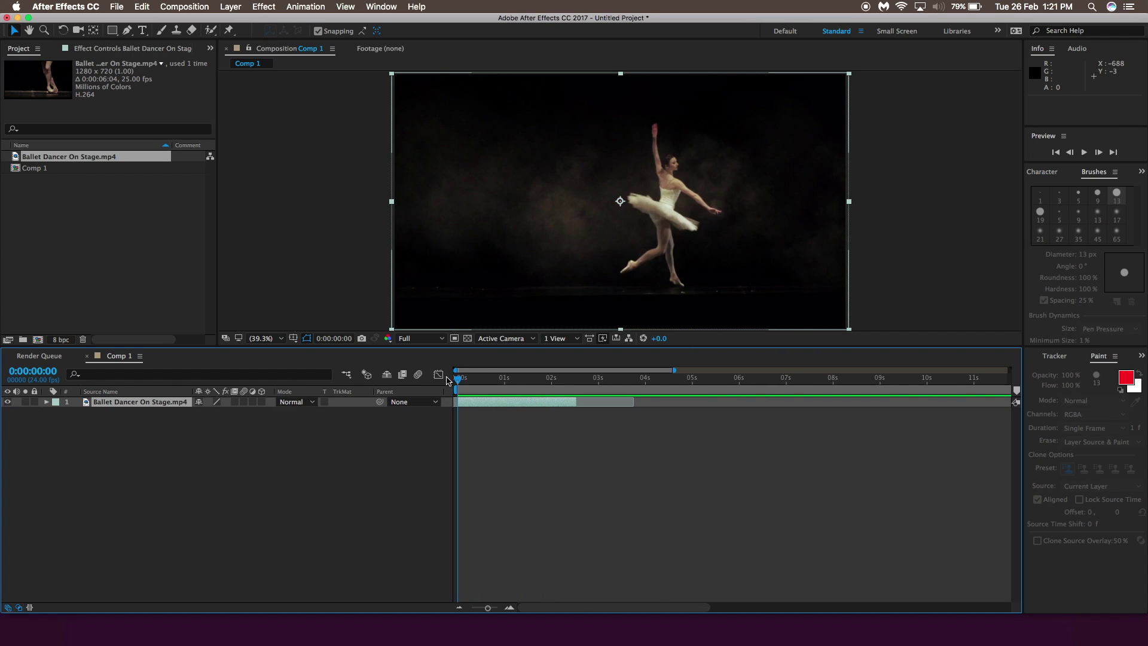
click(163, 33)
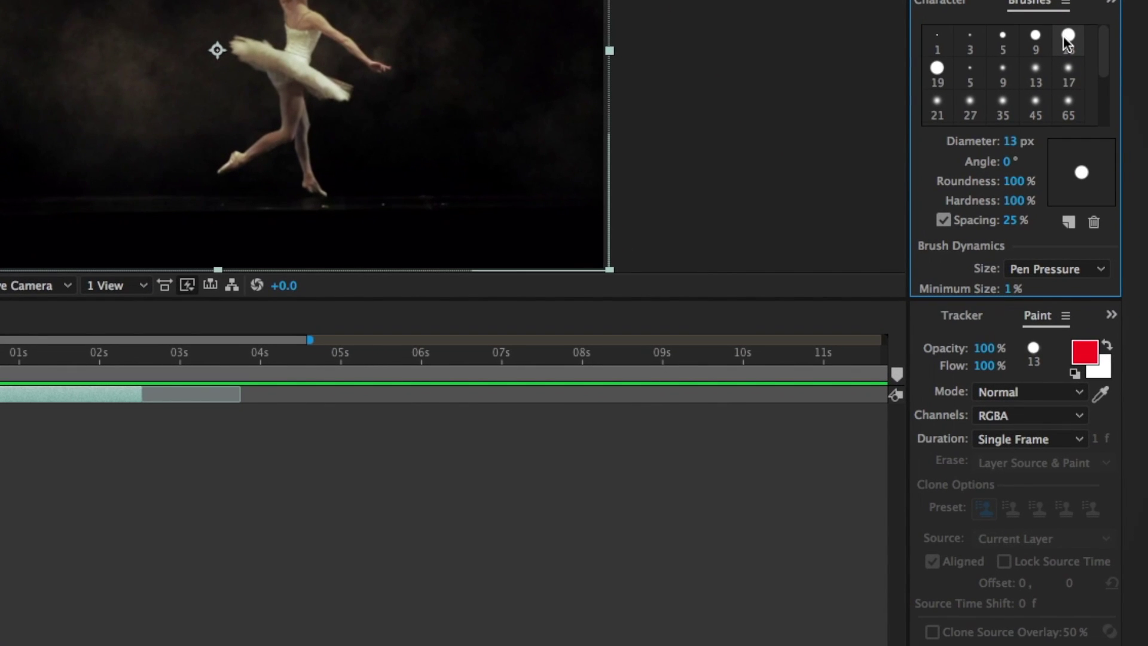
click(1095, 177)
click(1066, 38)
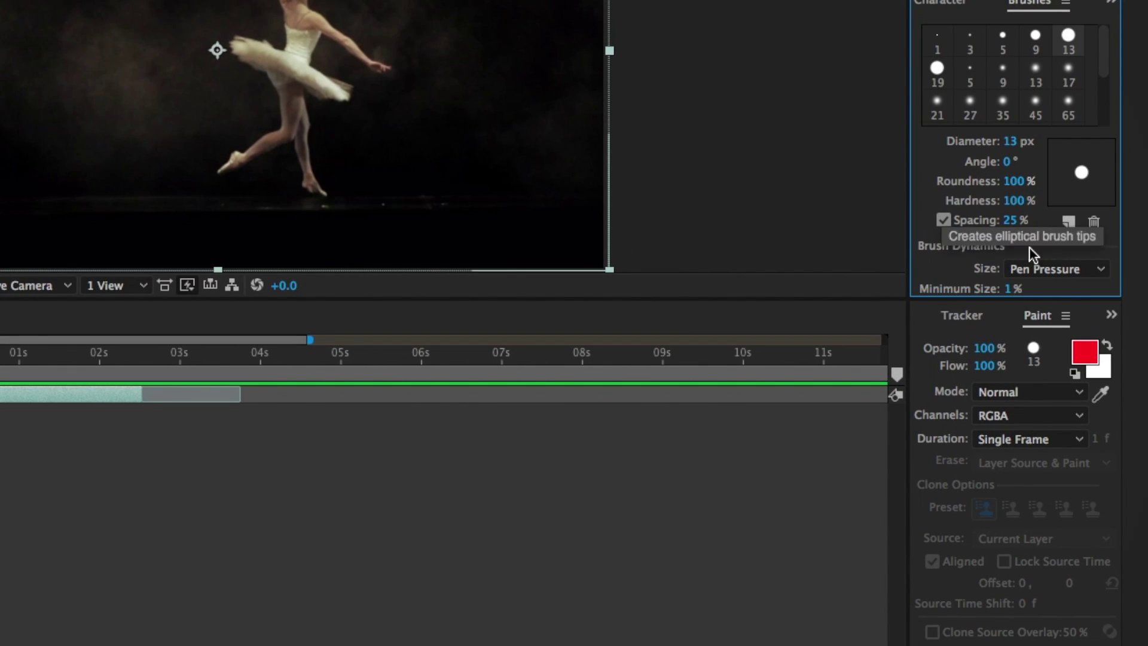
- Set the paint stroke duration to Single Frame
click(1025, 446)
click(1024, 457)
click(1027, 441)
click(1016, 497)
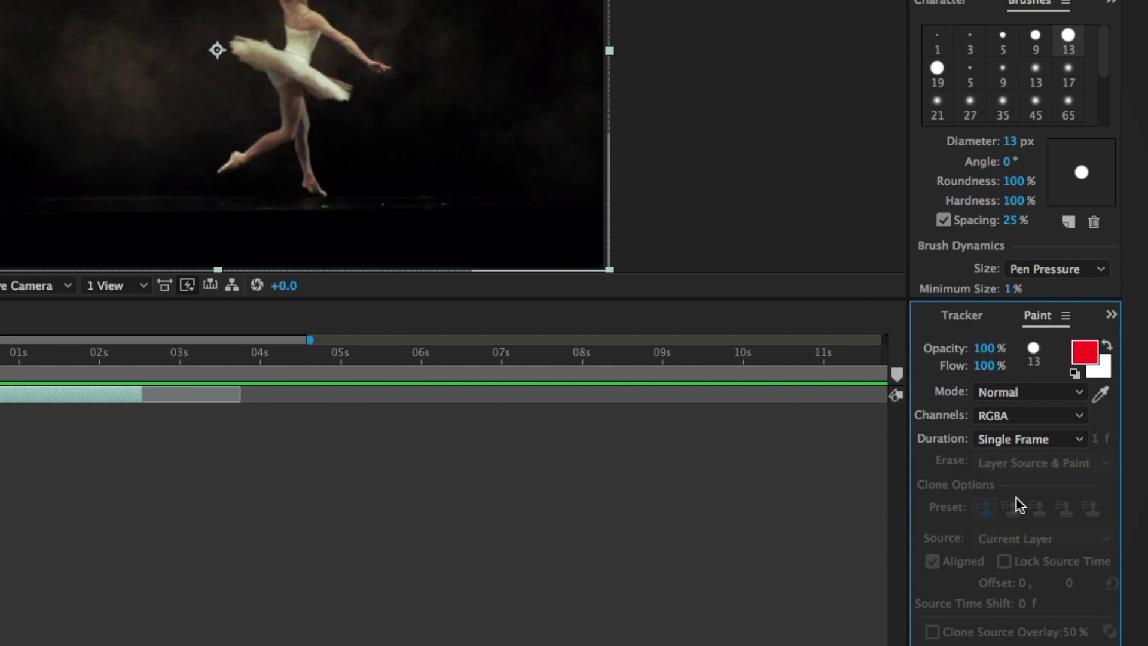
- Set the foreground paint color to orange
click(1088, 354)
click(367, 546)
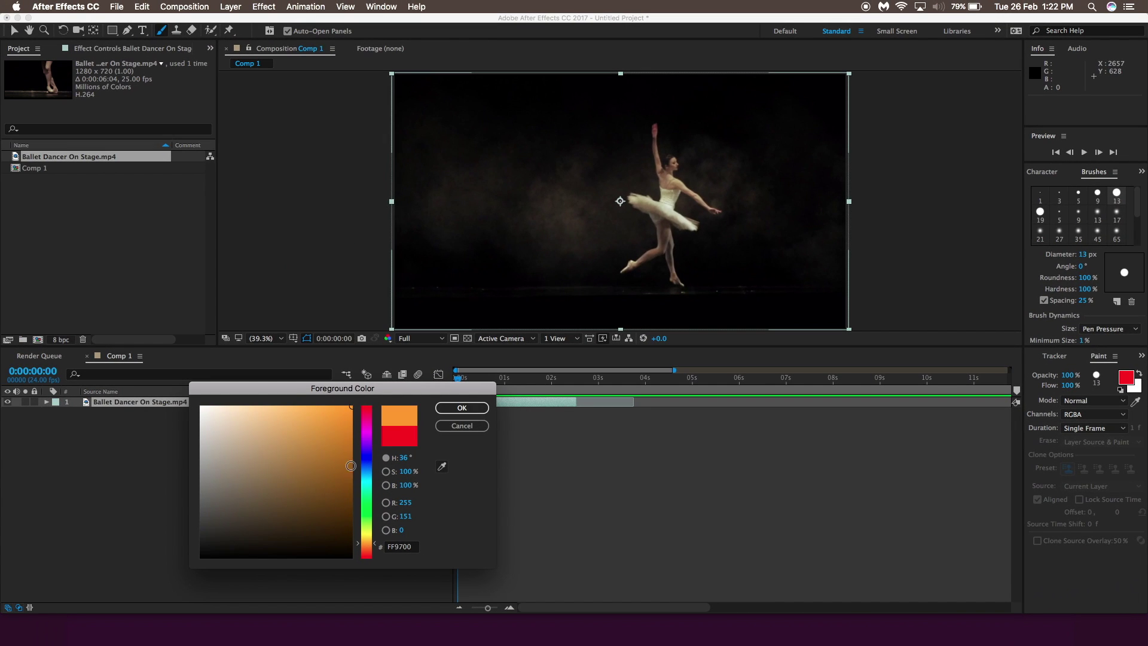
mouse_move(351, 466)
mouse_down()
mouse_move(342, 470)
mouse_move(356, 467)
mouse_move(334, 406)
mouse_move(348, 407)
mouse_up()
click(461, 408)
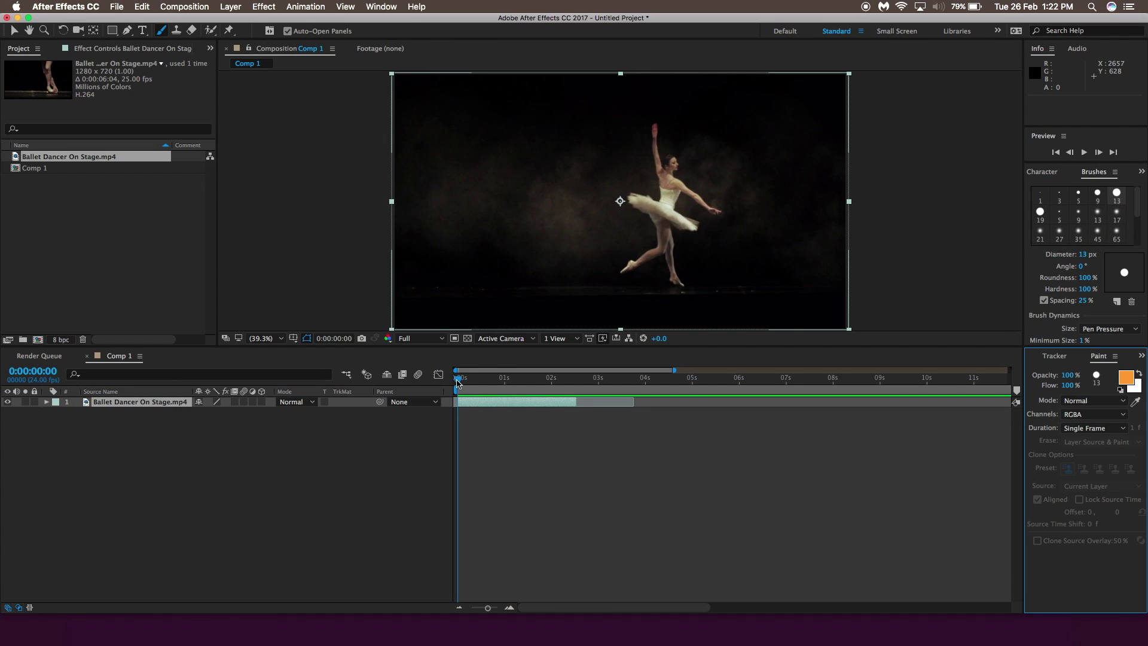
- Open the Ballet Dancer On Stage.mp4 layer for painting, zoom the timeline to single frames, and expand the layer's Transform properties
click(459, 382)
click(461, 403)
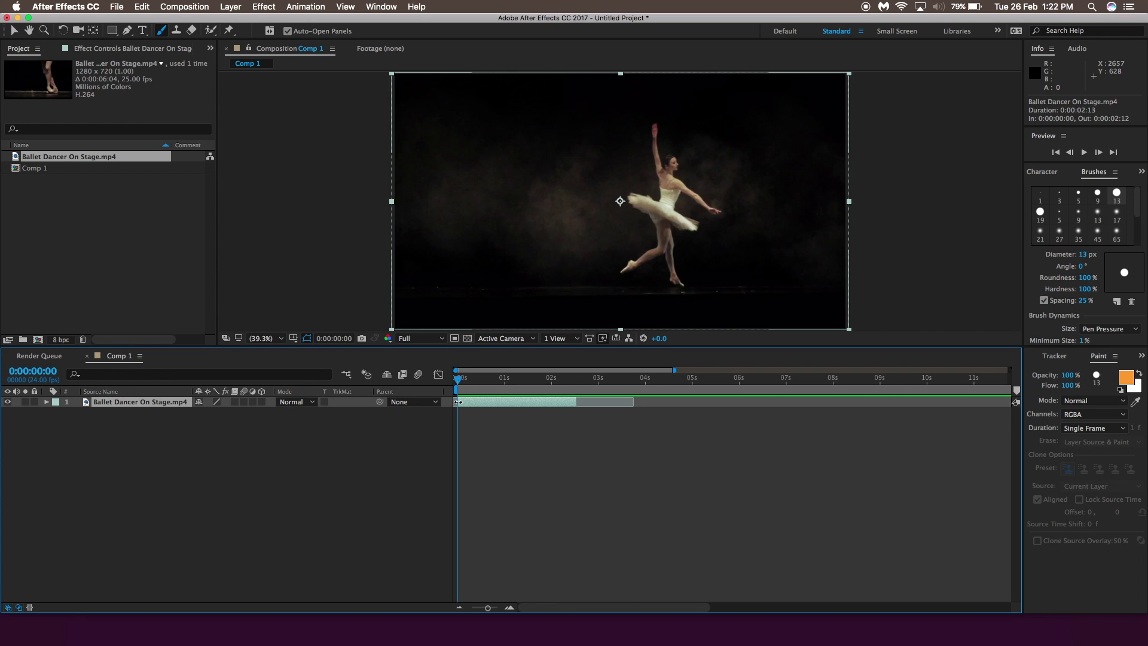
double_click(523, 222)
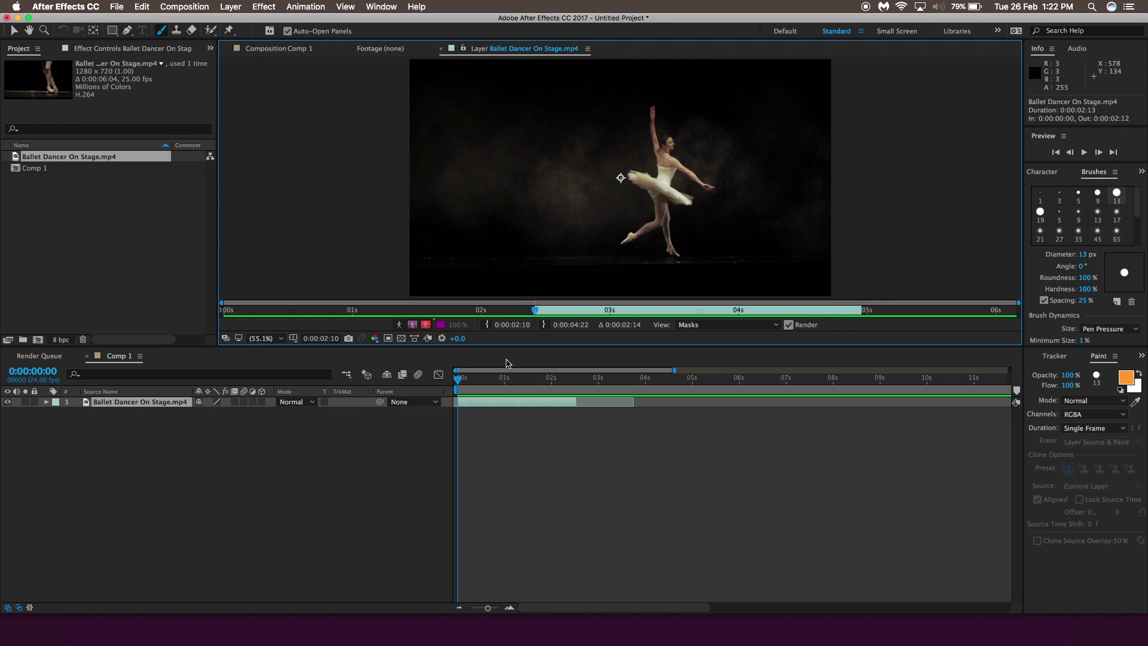
click(489, 609)
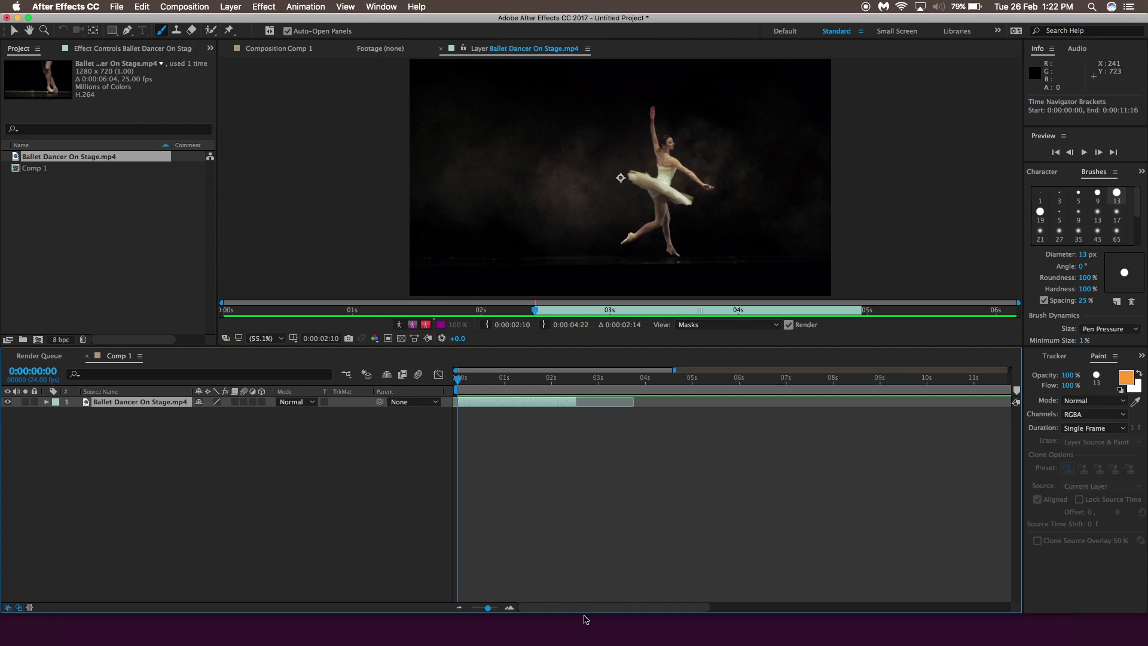
drag(488, 609, 511, 610)
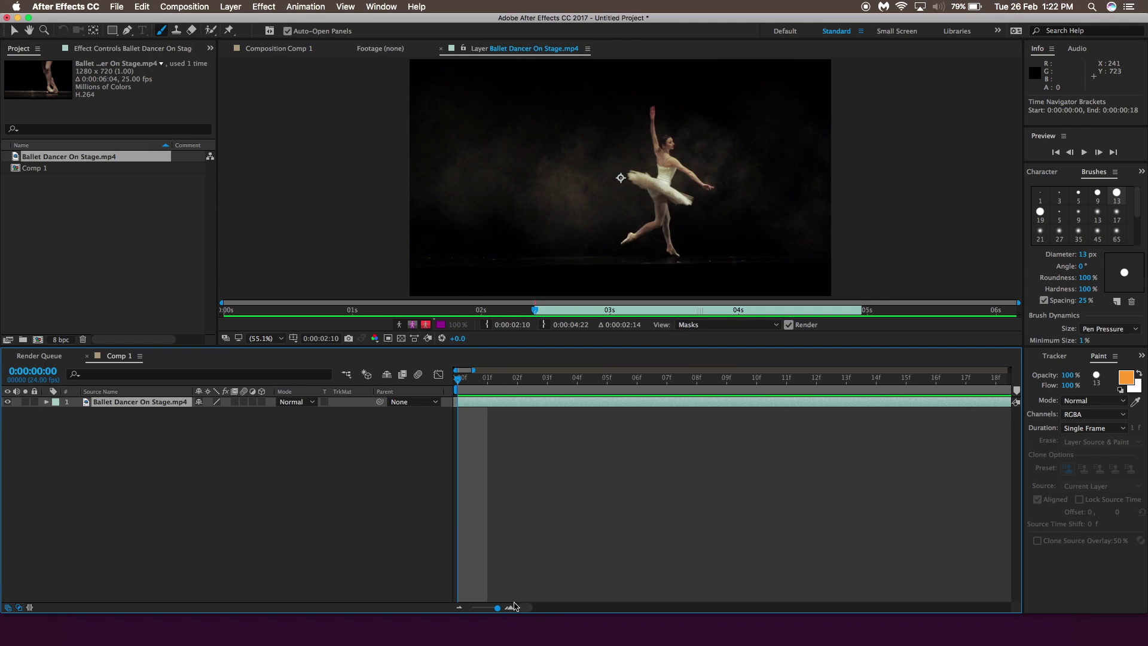
click(47, 402)
click(55, 412)
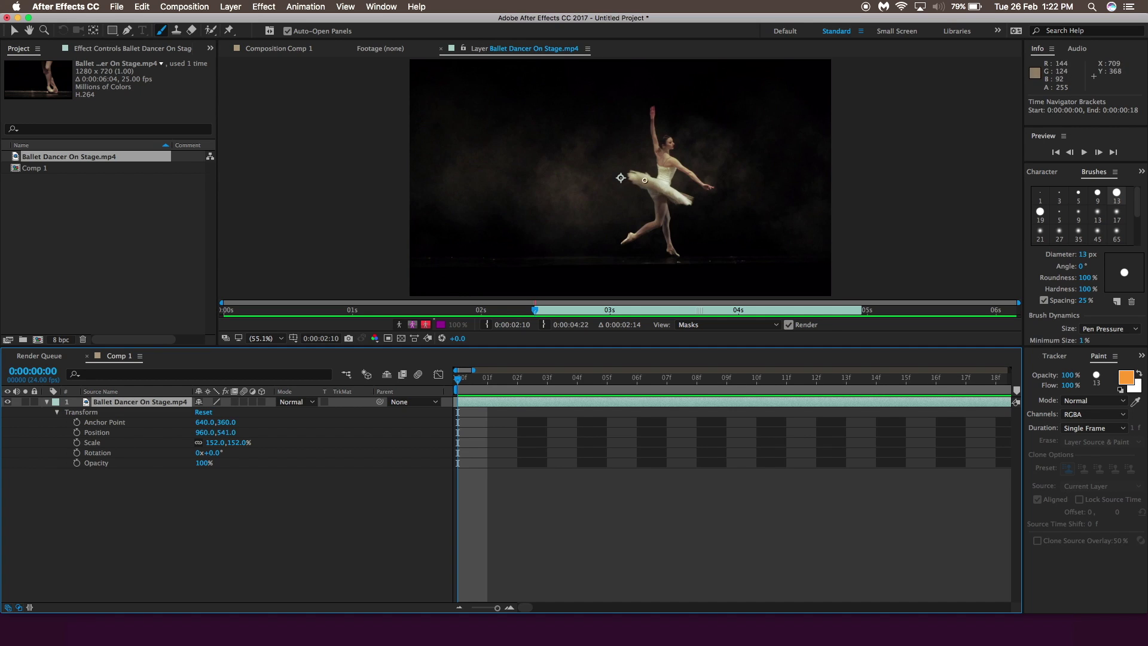
- Paint orange strokes around the tutu's back edge on frame 0 and along the dancer's bent leg on frames 1 and 2
drag(659, 177, 638, 170)
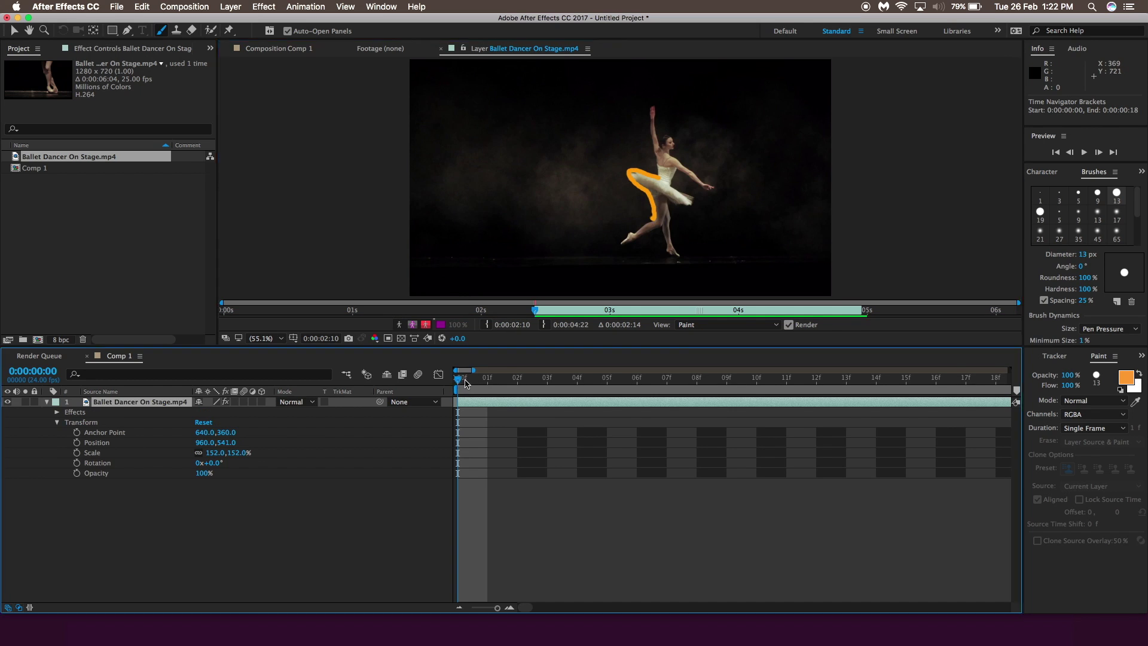
drag(462, 383, 487, 379)
drag(655, 199, 658, 211)
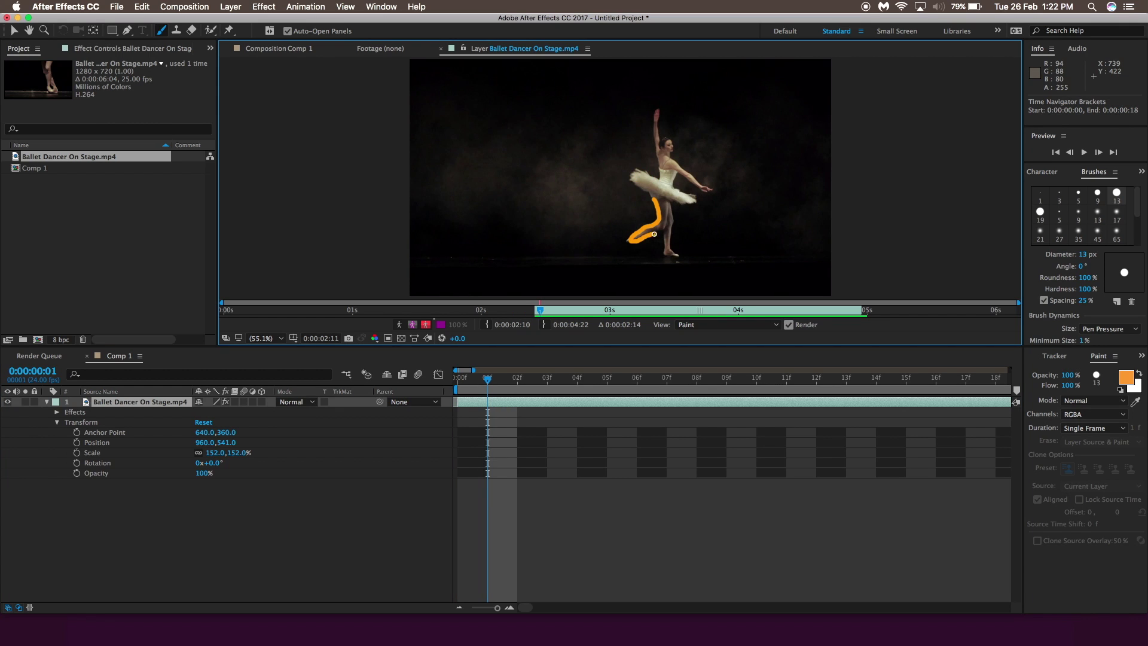
drag(489, 382, 518, 378)
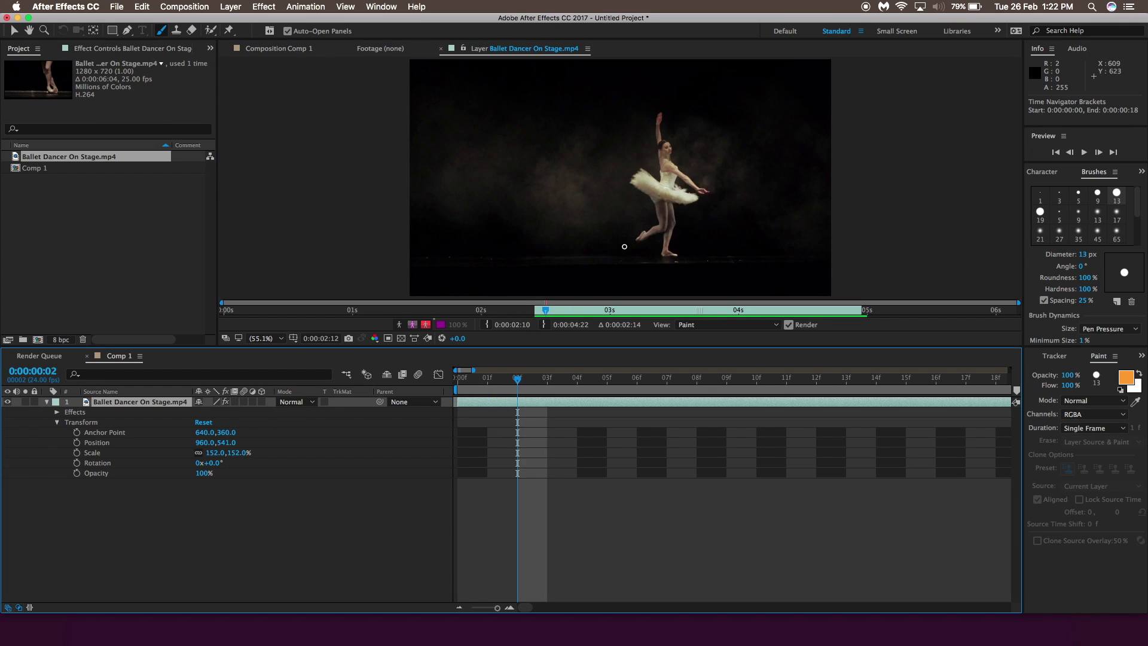
mouse_move(649, 235)
mouse_down()
mouse_move(668, 229)
mouse_move(666, 205)
mouse_up()
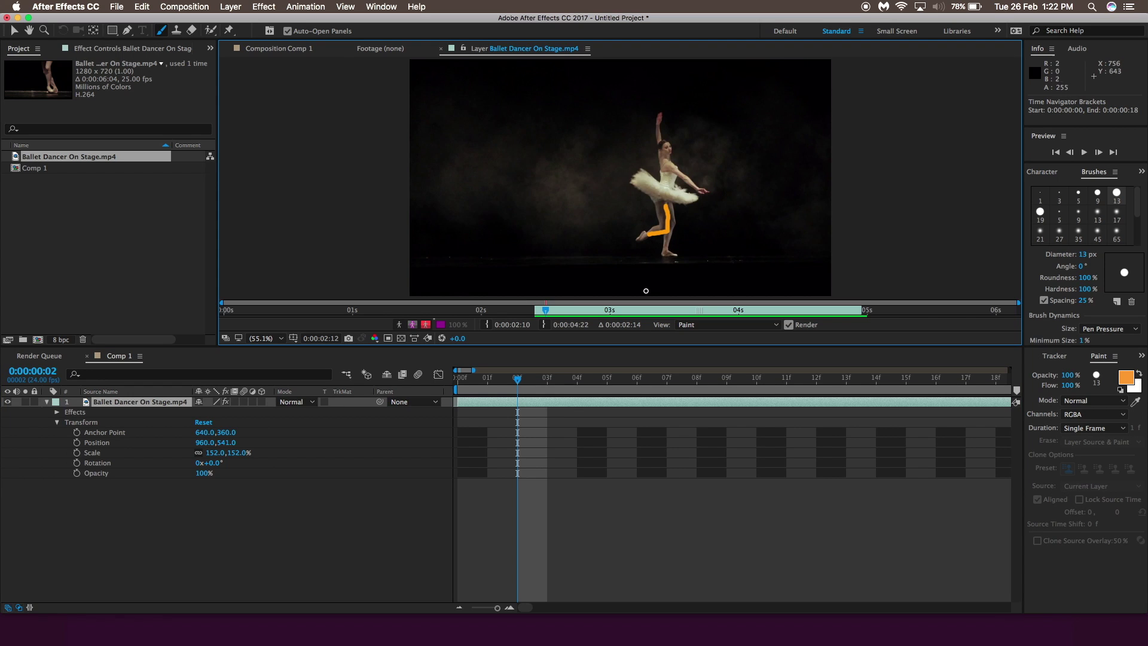
- Continue the orange line on frames 3 and 4, along the leg and around the tutu's edge and the lowered hand
drag(519, 380, 547, 380)
mouse_move(667, 224)
mouse_down()
mouse_move(662, 252)
mouse_move(678, 255)
mouse_move(678, 207)
mouse_up()
drag(550, 379, 577, 379)
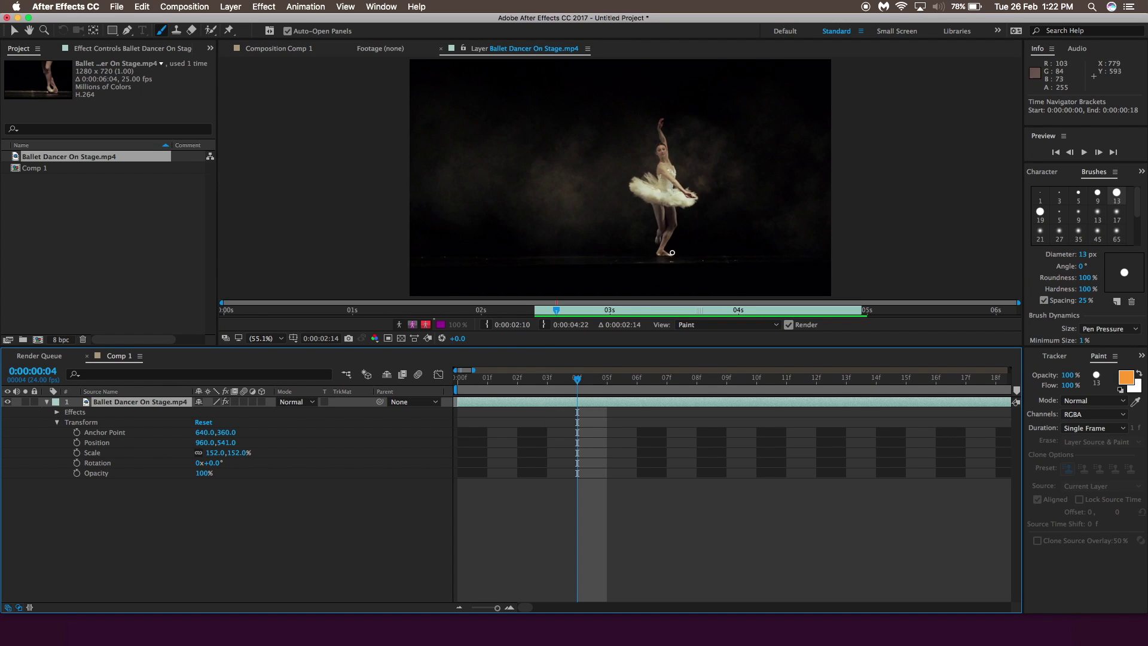
drag(679, 221, 678, 206)
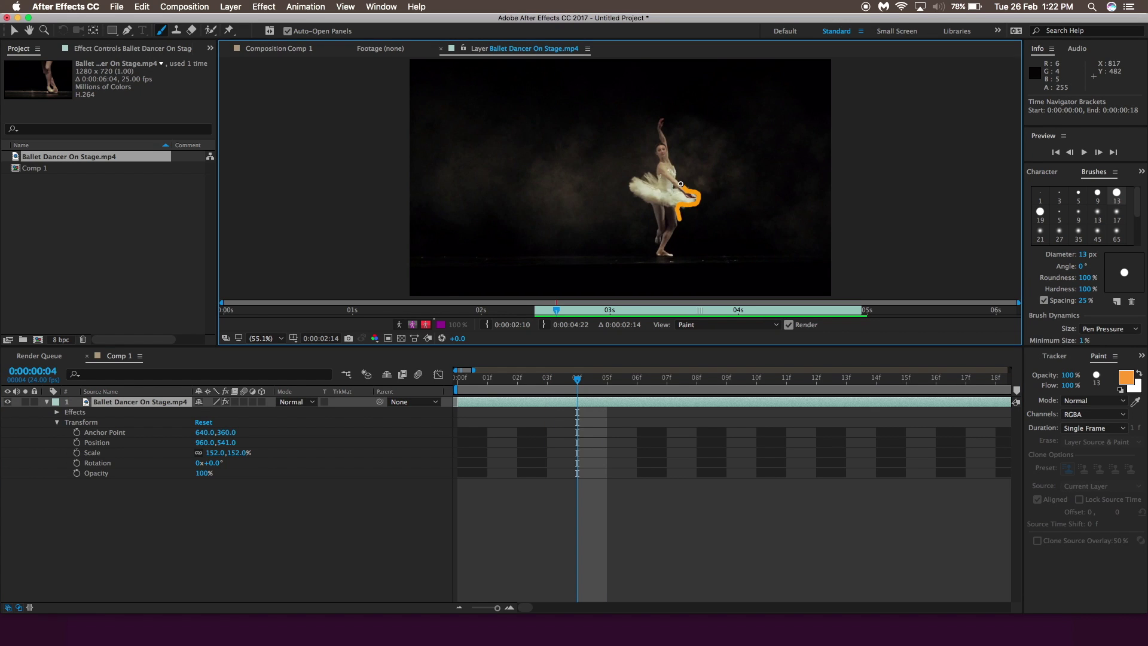
- Paint an orange line around the dancer's raised arm on frame 5 and around her head on frame 6
drag(577, 379, 607, 379)
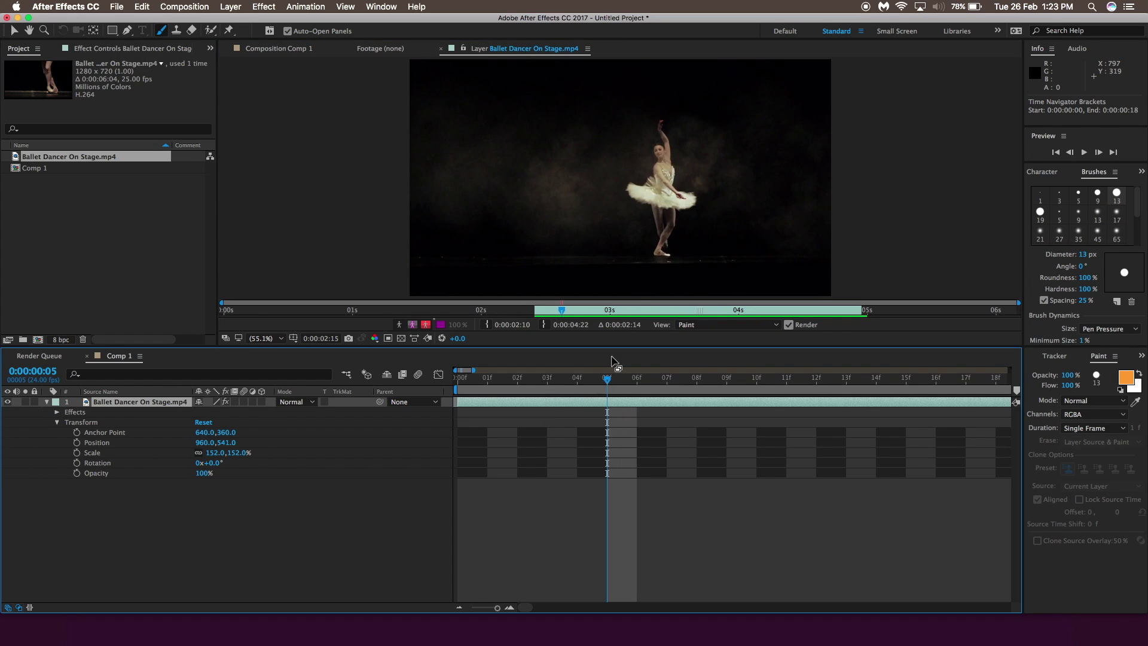
drag(673, 164, 672, 149)
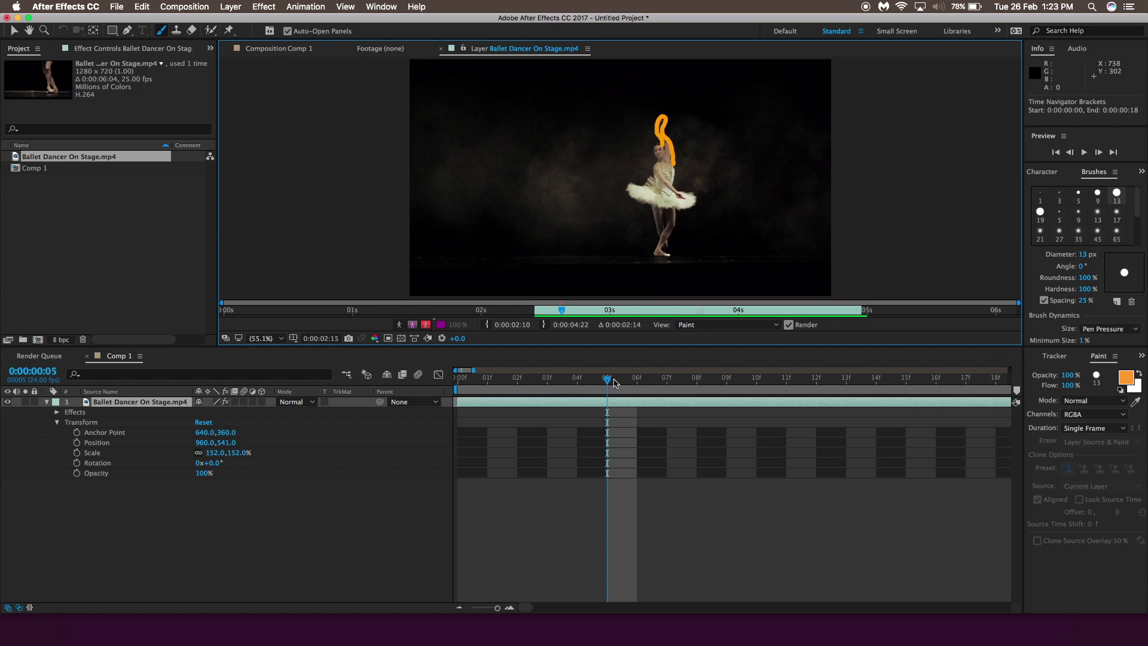
drag(622, 379, 635, 380)
drag(659, 146, 659, 143)
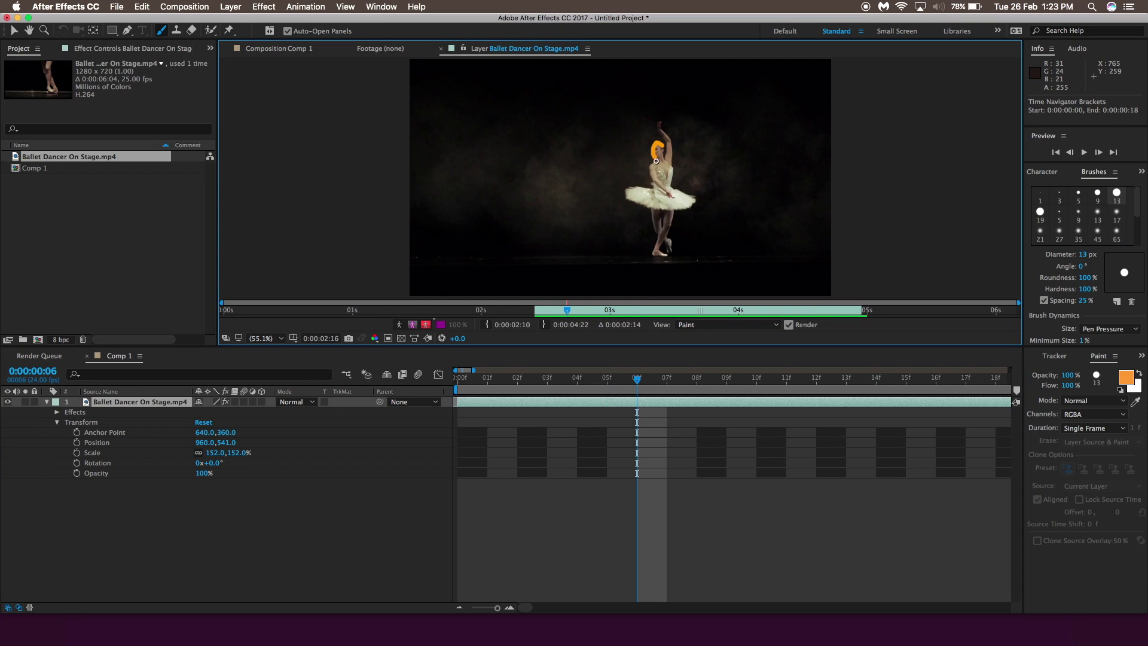
- Paint orange outlines along the dancer's body on frames 7 and 8, running around the tutu and down to the foot on frame 8
drag(651, 379, 665, 381)
drag(646, 180, 650, 219)
drag(671, 381, 697, 381)
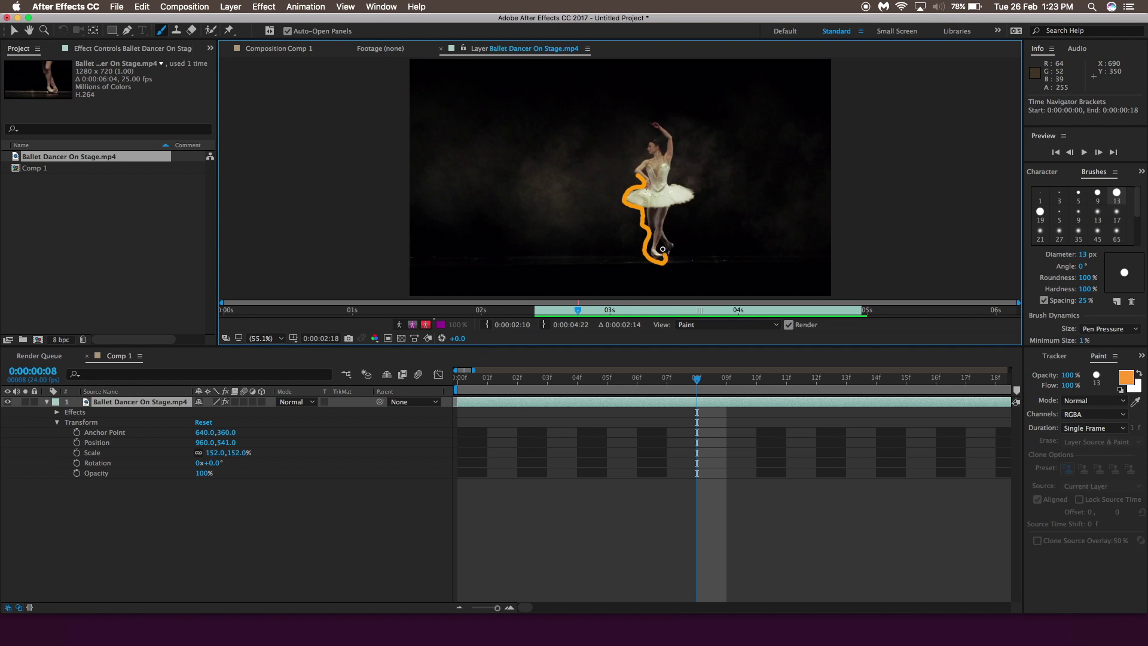
- Paint an orange stroke on frame 9 around the dancer's foot and up the leg to the tutu's edge
drag(705, 379, 719, 382)
key(space)
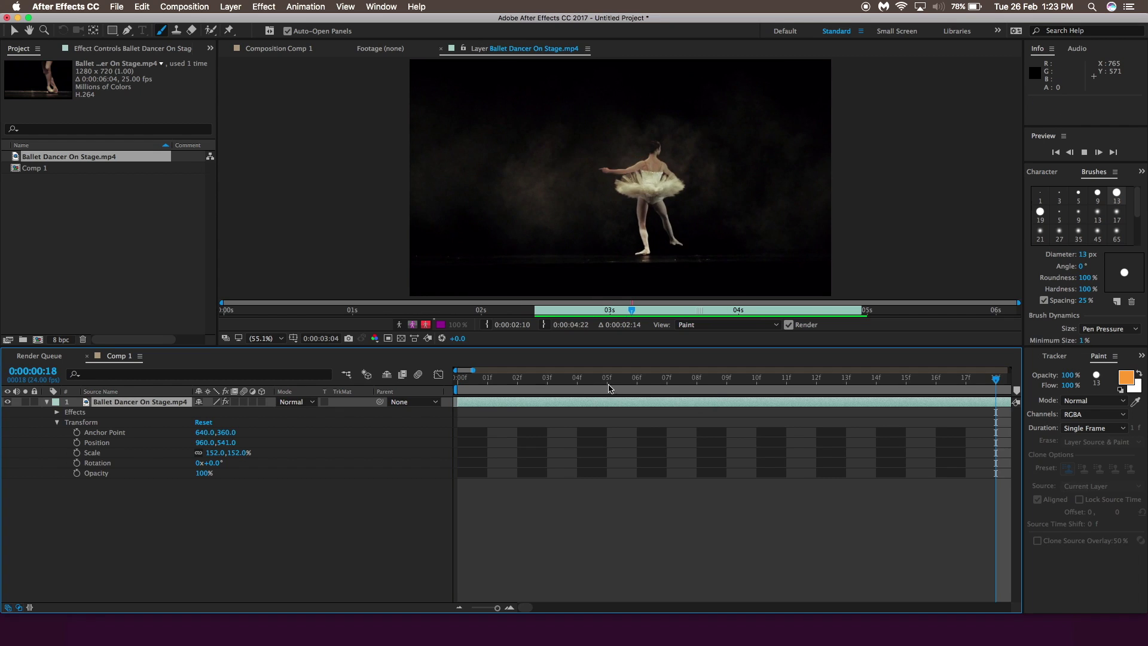
click(638, 383)
mouse_move(664, 385)
mouse_down()
mouse_move(749, 382)
mouse_move(688, 381)
mouse_move(726, 383)
mouse_up()
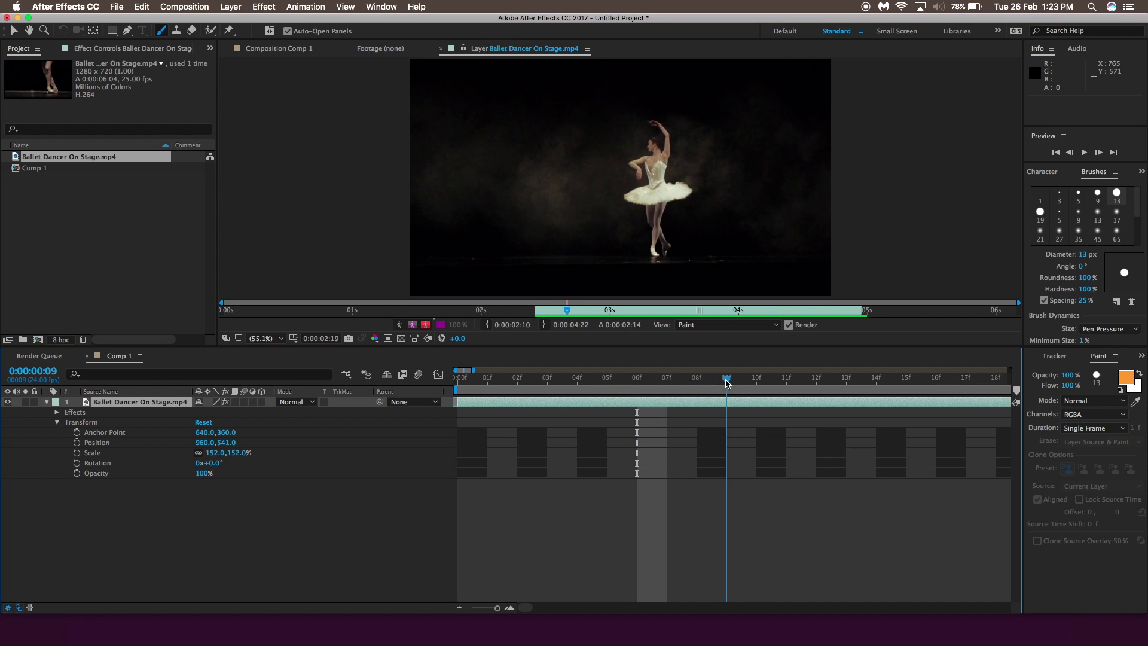
mouse_move(655, 231)
mouse_down()
mouse_move(655, 257)
mouse_move(670, 244)
mouse_move(694, 193)
mouse_up()
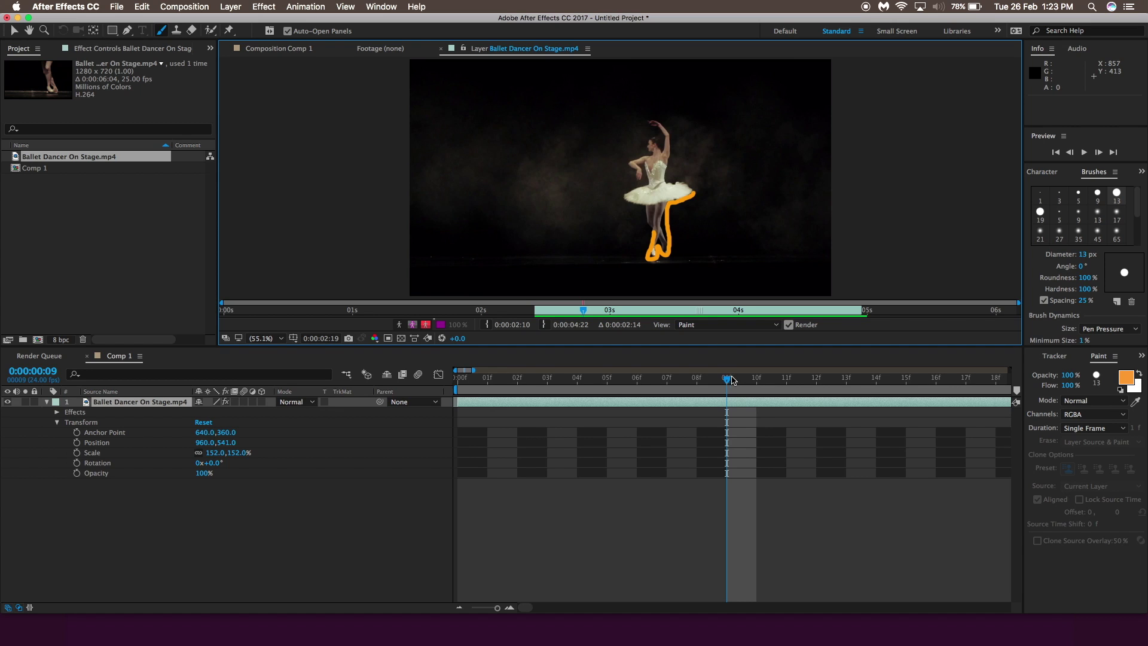
- Paint a stroke from the tutu up the raised arm on frame 10 and an orange ring around the arm on frame 11
drag(728, 381, 756, 380)
mouse_move(665, 198)
mouse_down()
mouse_move(687, 184)
mouse_move(665, 174)
mouse_move(657, 114)
mouse_up()
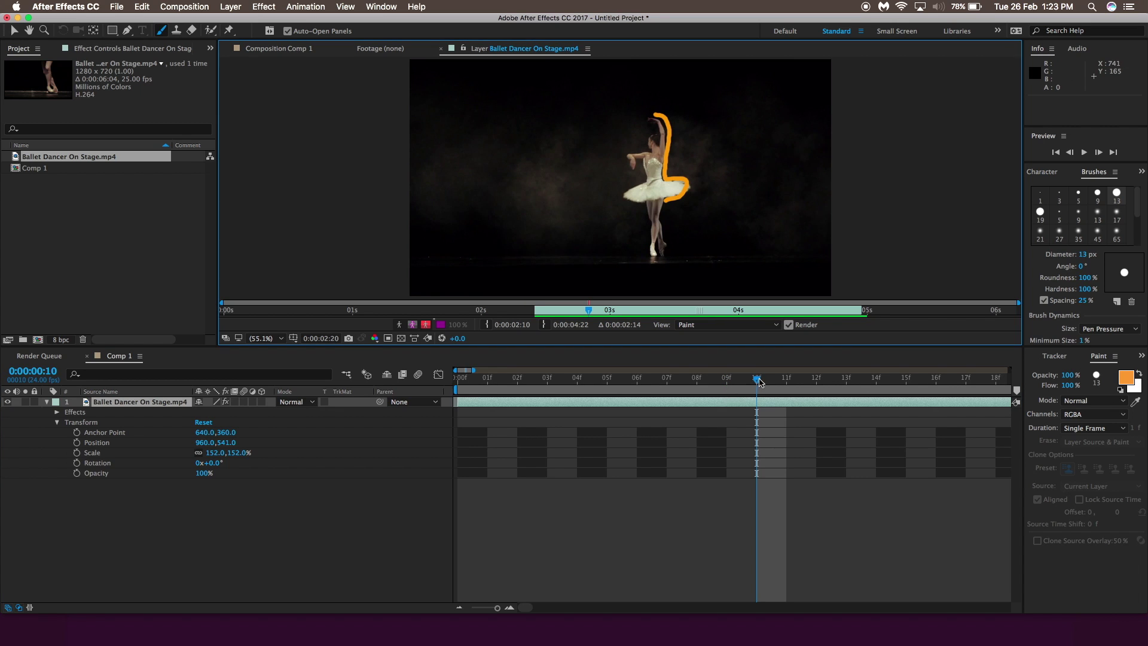
drag(759, 381, 787, 382)
drag(665, 127, 643, 131)
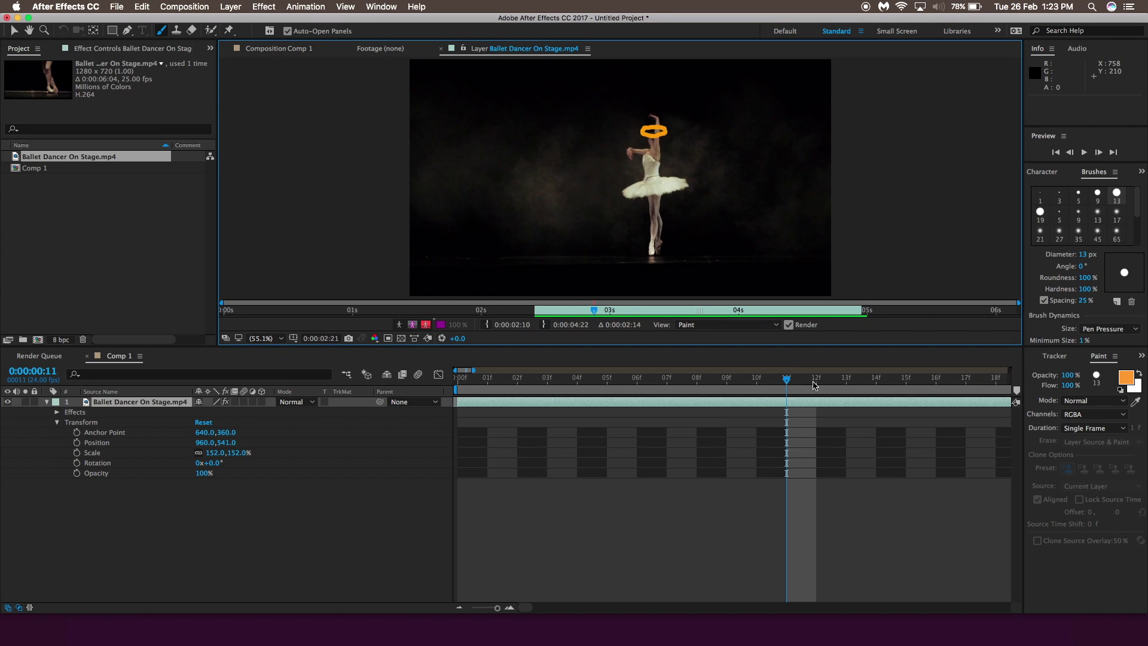
- Paint orange rings around and above the dancer's raised hand on frames 12 to 14, widening the ring as it rises
drag(787, 379, 808, 382)
mouse_move(673, 116)
mouse_down()
mouse_move(633, 122)
mouse_move(675, 127)
mouse_move(665, 111)
mouse_up()
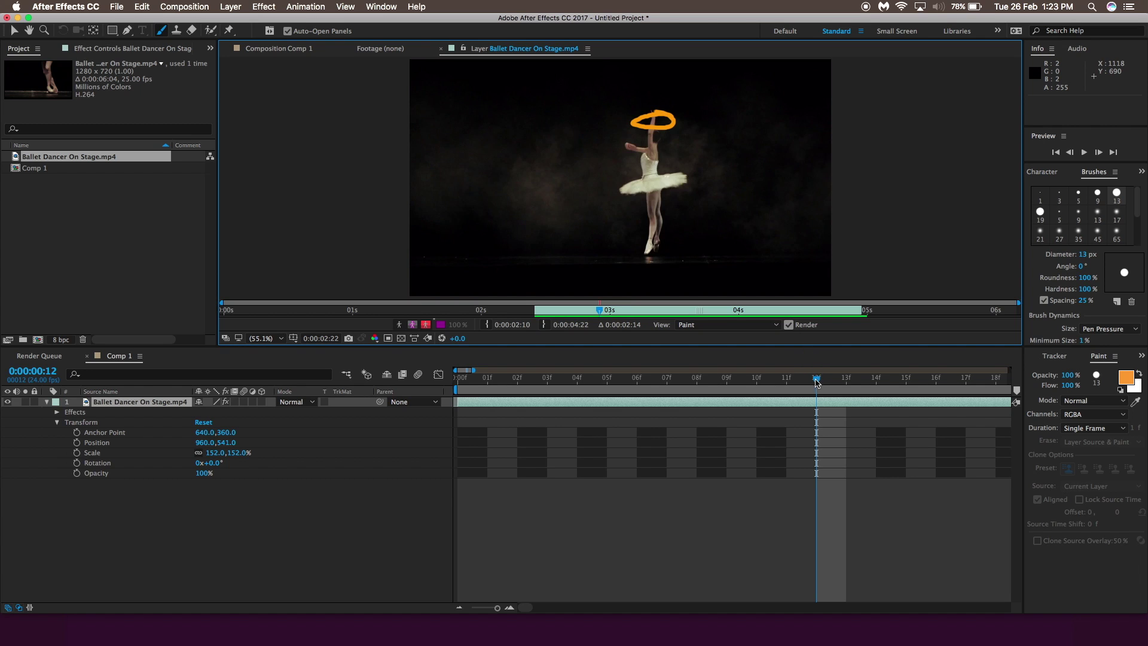
drag(817, 379, 847, 381)
mouse_move(681, 96)
mouse_down()
mouse_move(630, 96)
mouse_move(610, 110)
mouse_move(674, 116)
mouse_move(699, 97)
mouse_move(620, 88)
mouse_move(585, 106)
mouse_move(706, 96)
mouse_up()
click(851, 385)
key(Page_Down)
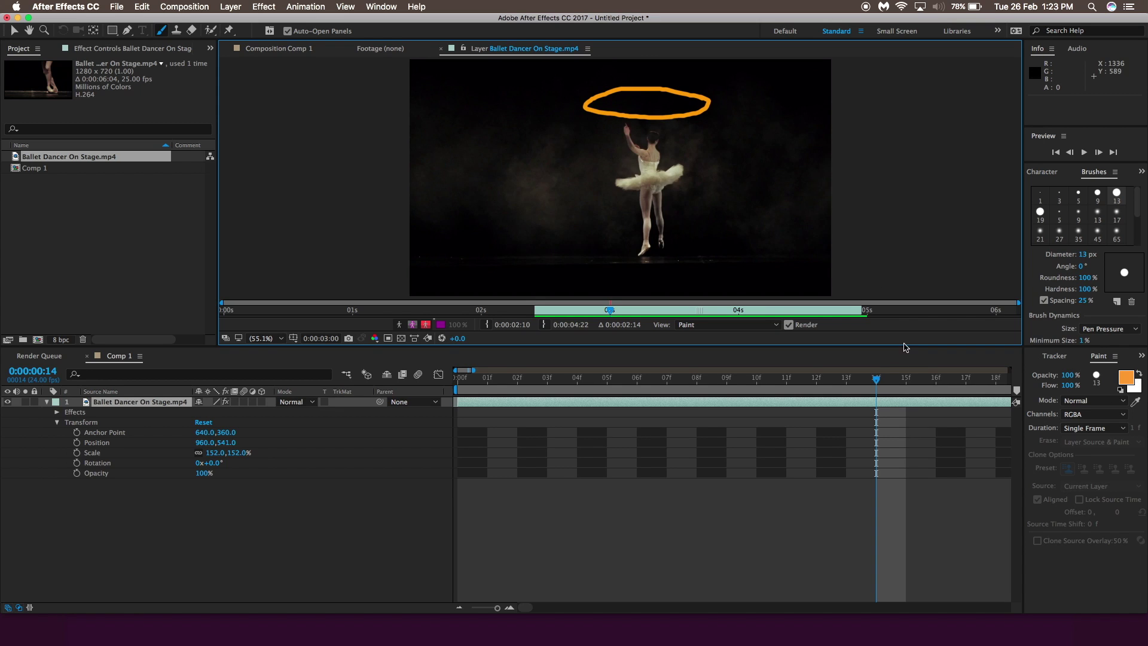
- Advance frame by frame from frame 15 to frame 18, painting orange strokes around the dancer
click(883, 379)
key(Page_Down)
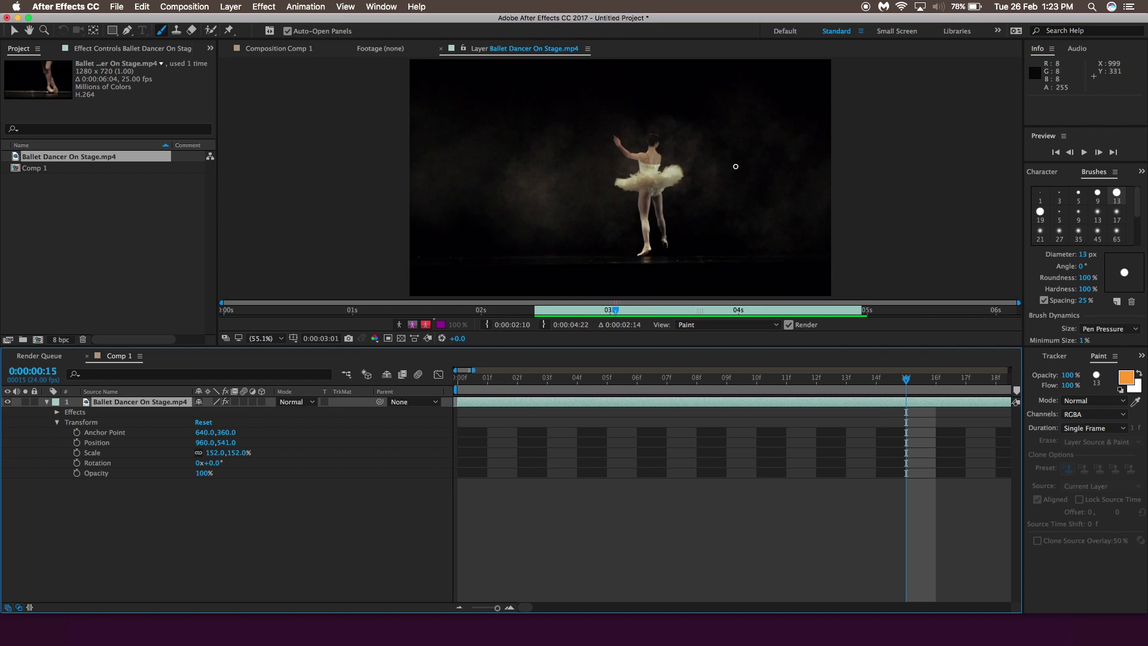
mouse_move(675, 129)
mouse_down()
mouse_move(642, 122)
mouse_move(655, 138)
mouse_move(680, 126)
mouse_move(625, 161)
mouse_move(680, 165)
mouse_move(674, 154)
mouse_move(679, 177)
mouse_move(600, 195)
mouse_move(693, 184)
mouse_up()
click(909, 380)
key(Page_Down)
click(939, 383)
key(Page_Down)
click(980, 380)
key(Page_Down)
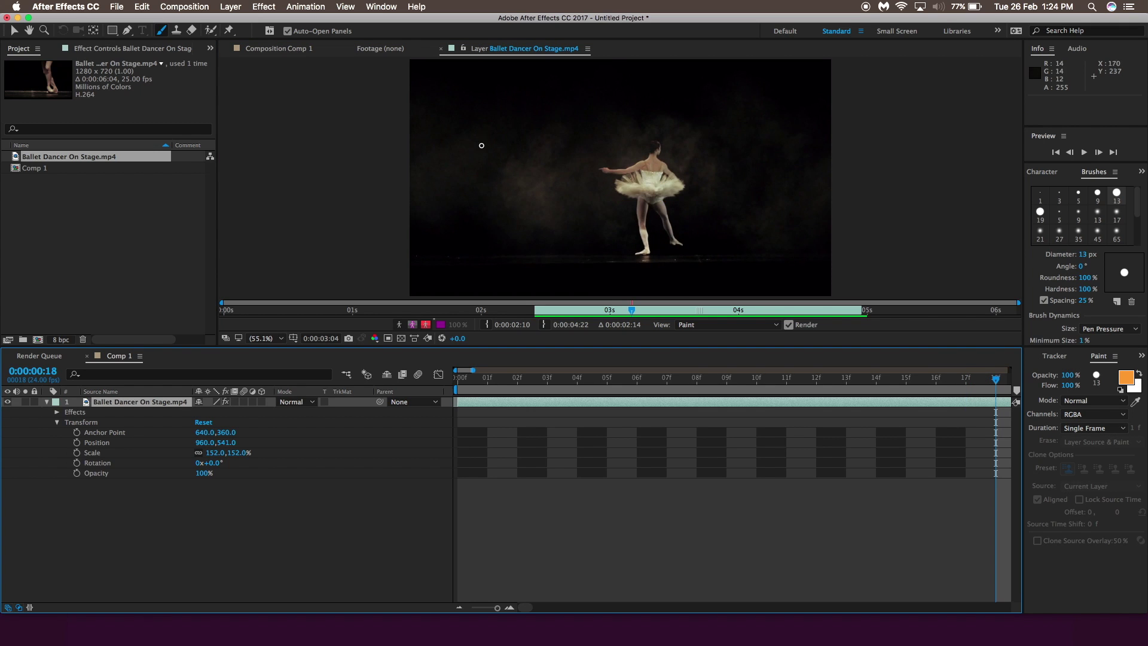
mouse_move(683, 198)
mouse_down()
mouse_move(637, 196)
mouse_move(707, 208)
mouse_move(683, 195)
mouse_up()
- Move further along the timeline past frame 18 and paint orange strokes on the following frames
click(495, 571)
click(539, 542)
mouse_move(511, 383)
mouse_down()
mouse_move(1027, 373)
mouse_move(732, 373)
mouse_move(774, 377)
mouse_up()
drag(688, 215, 682, 209)
click(804, 380)
mouse_move(544, 78)
mouse_down()
mouse_move(574, 139)
mouse_move(673, 199)
mouse_move(645, 114)
mouse_up()
- Continue the orange frame-by-frame strokes on the frames leading up to 0:00:01:04
click(834, 380)
key(Page_Down)
key(Page_Down)
mouse_move(625, 62)
mouse_down()
mouse_move(660, 209)
mouse_move(613, 113)
mouse_move(584, 94)
mouse_move(529, 136)
mouse_up()
- Paint orange rays on the floor beneath the dancer's front foot at 0:00:01:04 and 0:00:01:05
key(Page_Down)
key(Page_Down)
key(Page_Down)
mouse_move(536, 129)
mouse_down()
mouse_move(521, 164)
mouse_move(513, 124)
mouse_up()
mouse_move(984, 379)
mouse_down()
mouse_move(1005, 387)
mouse_move(925, 389)
mouse_up()
drag(510, 59, 516, 120)
click(938, 405)
key(Page_Down)
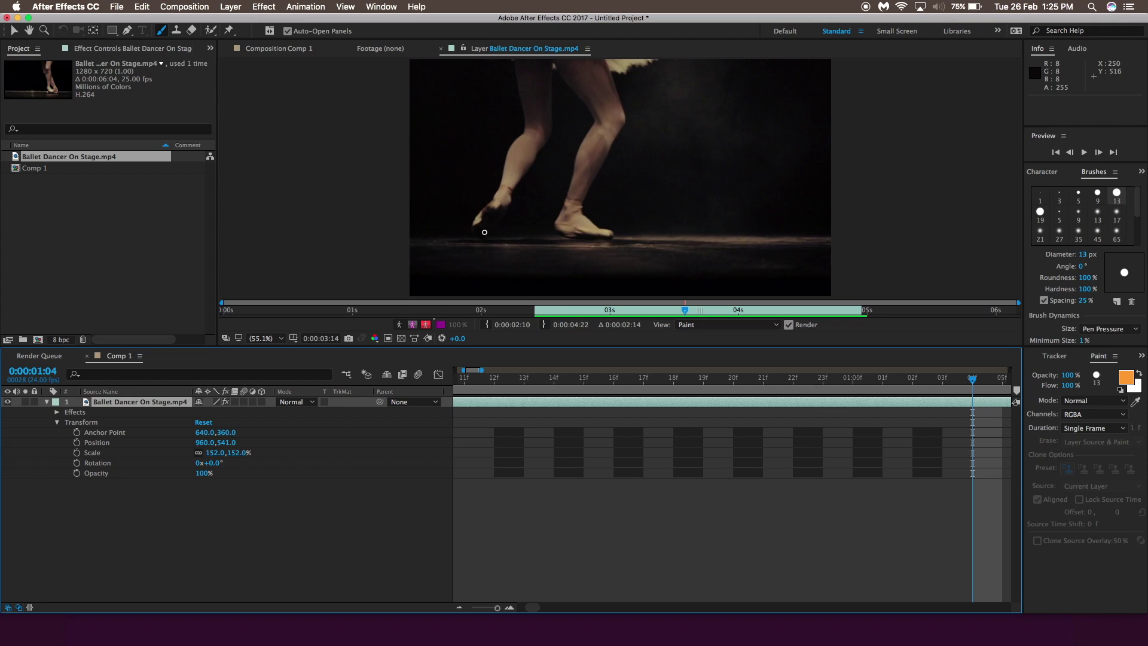
mouse_move(565, 237)
mouse_down()
mouse_move(559, 251)
mouse_move(604, 262)
mouse_up()
click(975, 381)
drag(975, 381, 990, 378)
click(548, 244)
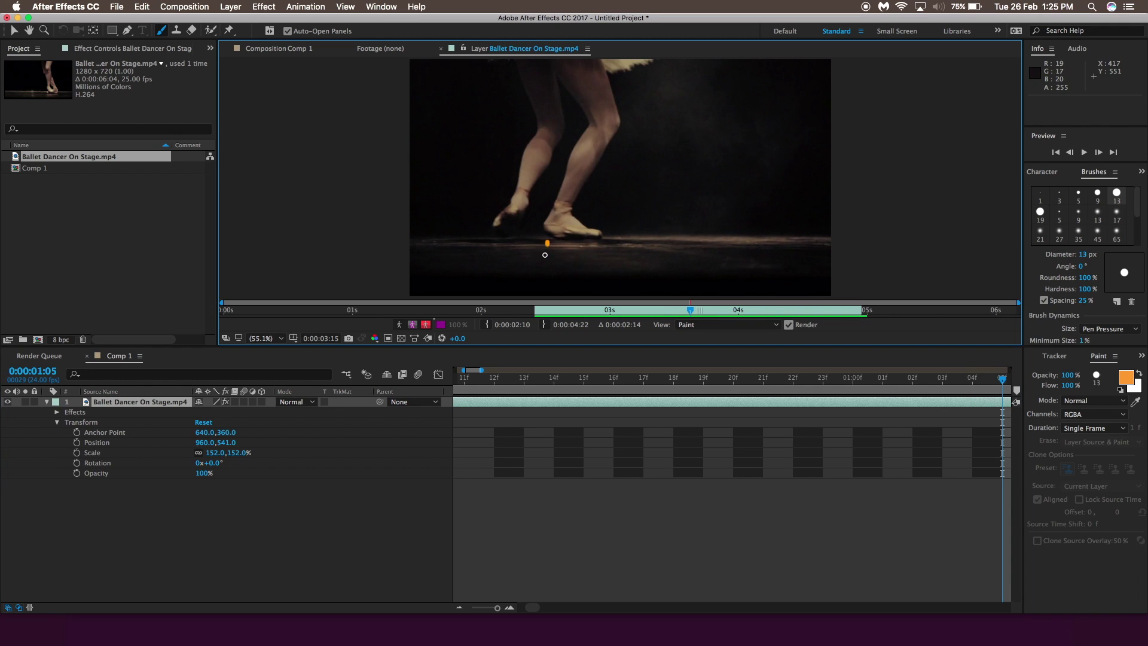
mouse_move(563, 242)
mouse_down()
mouse_move(556, 276)
mouse_move(579, 271)
mouse_move(579, 281)
mouse_up()
mouse_move(589, 246)
mouse_down()
mouse_move(602, 268)
mouse_move(653, 278)
mouse_up()
- Paint six orange rays spreading out from beneath the dancer's feet at 0:00:01:06
drag(1003, 384, 829, 382)
key(Page_Down)
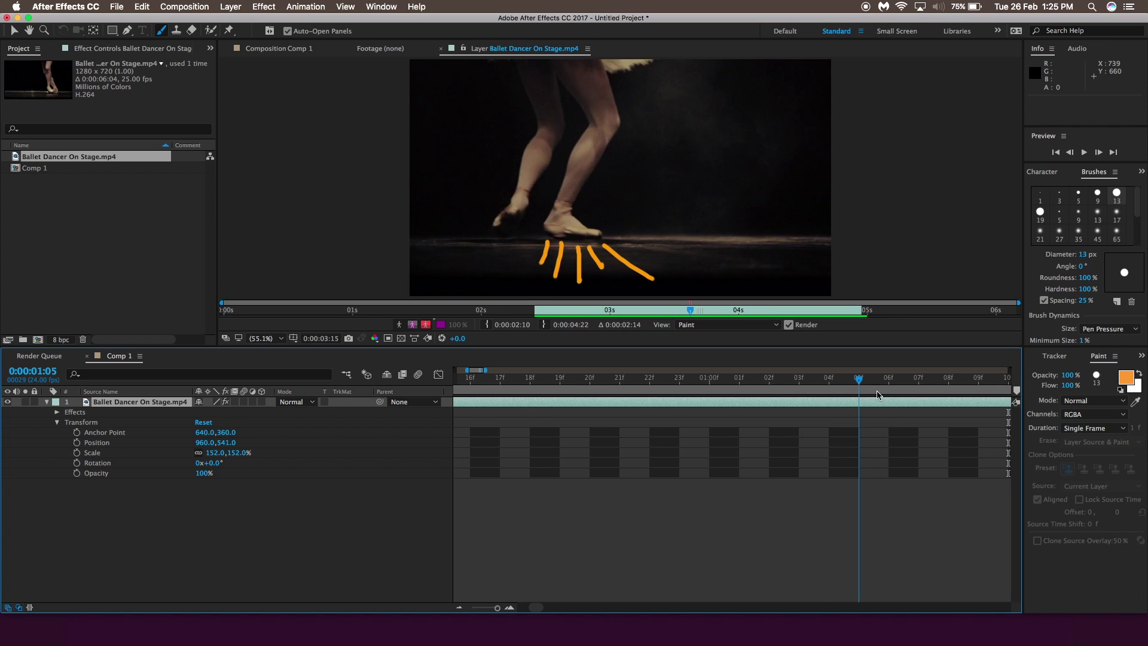
key(Page_Down)
mouse_move(537, 240)
mouse_down()
mouse_move(496, 259)
mouse_move(537, 280)
mouse_move(587, 284)
mouse_move(610, 269)
mouse_move(641, 283)
mouse_up()
drag(600, 241, 726, 259)
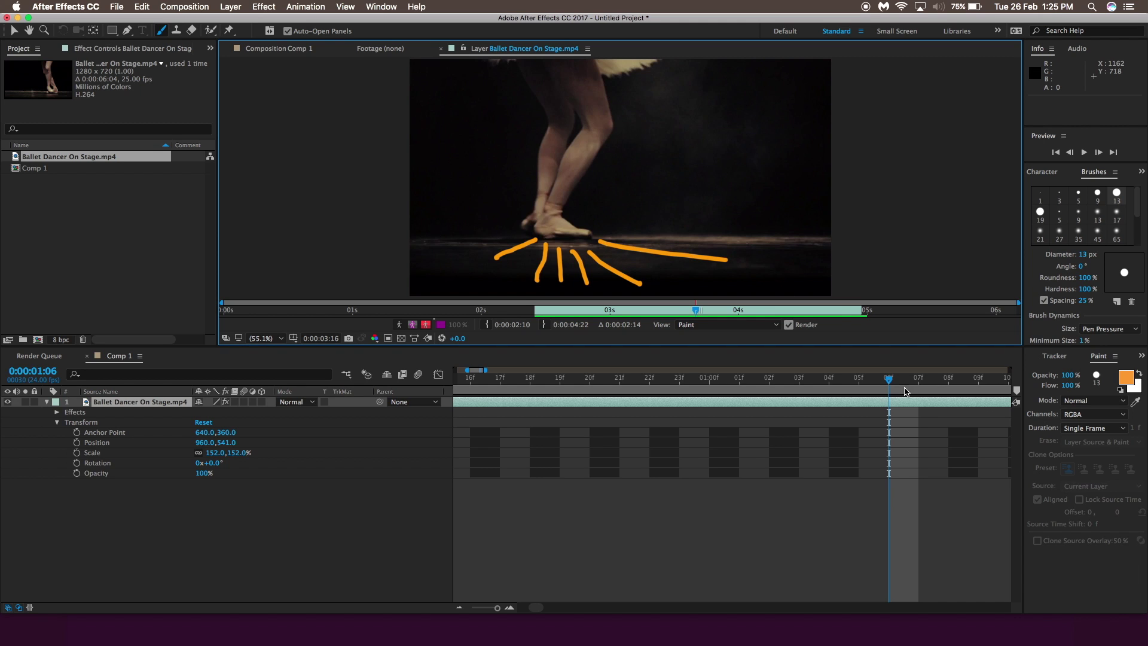
- Paint orange rays fanning out across the floor from the dancer's feet at 0:00:01:07
key(Page_Down)
mouse_move(523, 240)
mouse_down()
mouse_move(502, 272)
mouse_move(562, 252)
mouse_move(566, 286)
mouse_up()
drag(576, 243, 608, 292)
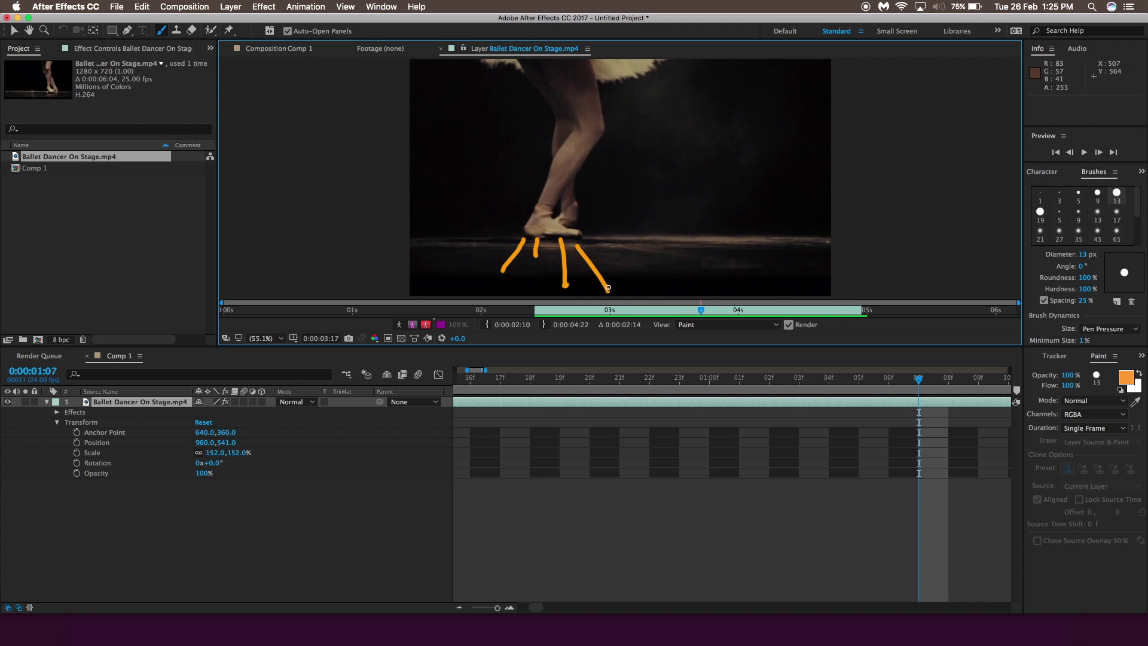
drag(597, 241, 629, 259)
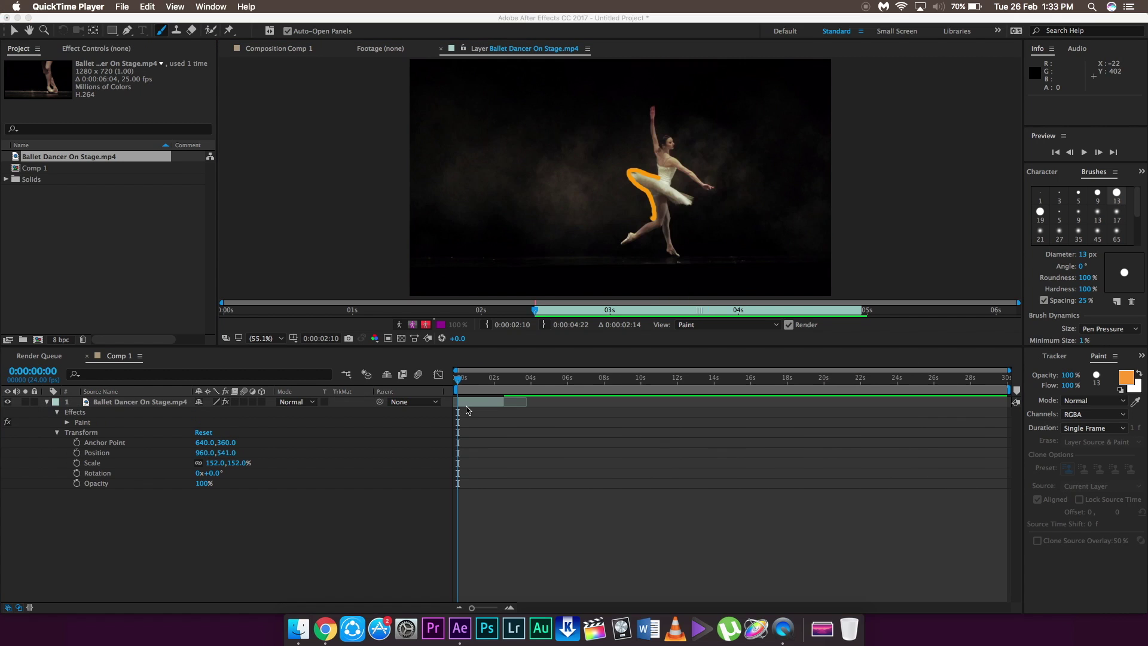
- Add a new black solid layer above the dancer footage in Comp 1
click(504, 538)
right_click(504, 539)
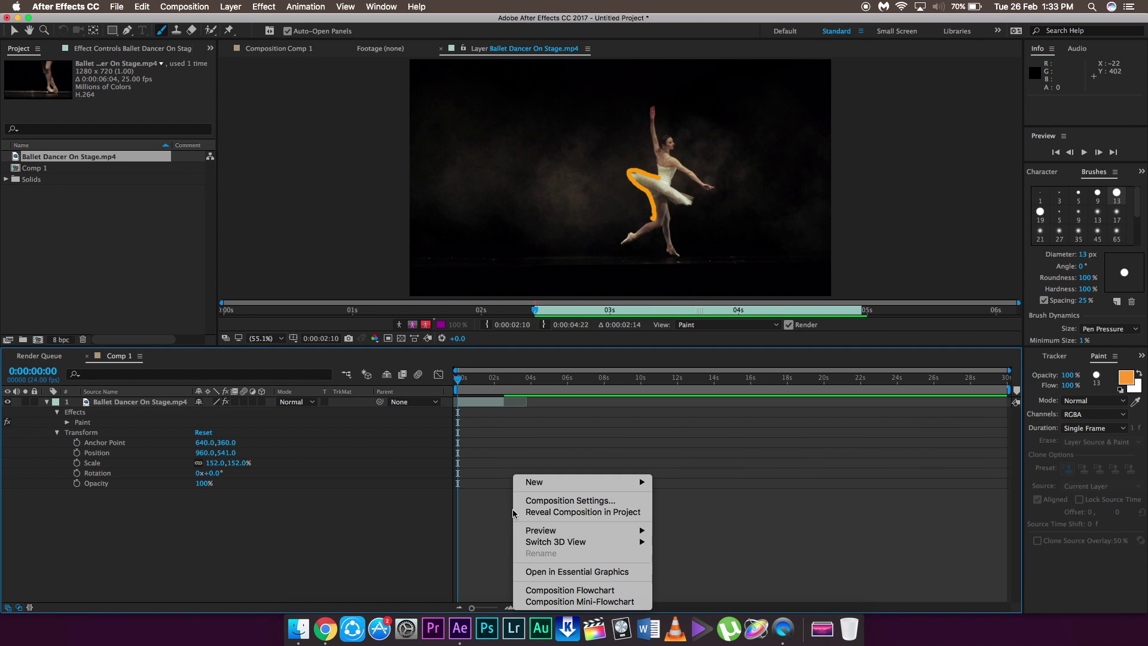
mouse_move(538, 482)
click(708, 513)
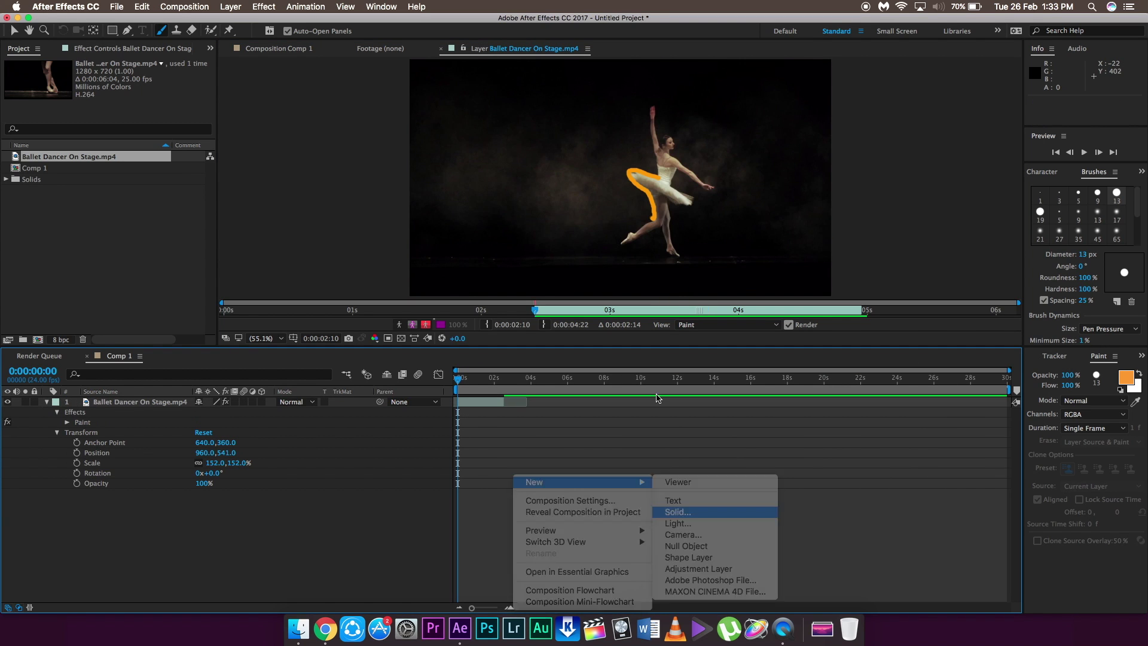
click(648, 412)
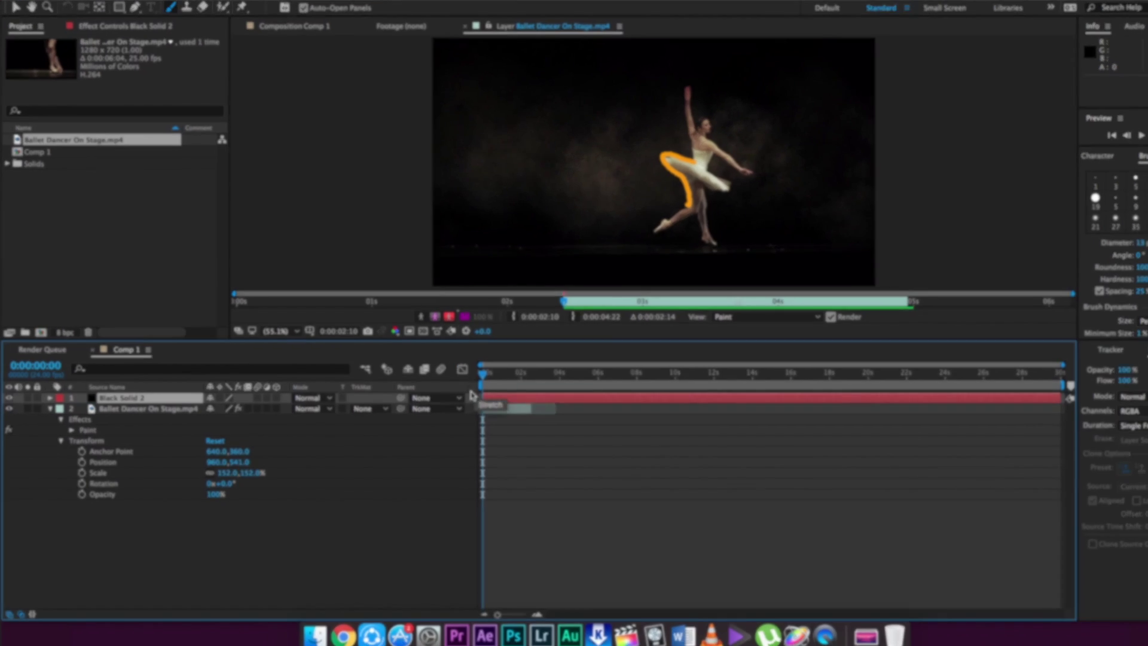
- Copy the Paint effect from the Ballet Dancer On Stage.mp4 layer onto the black solid
click(469, 413)
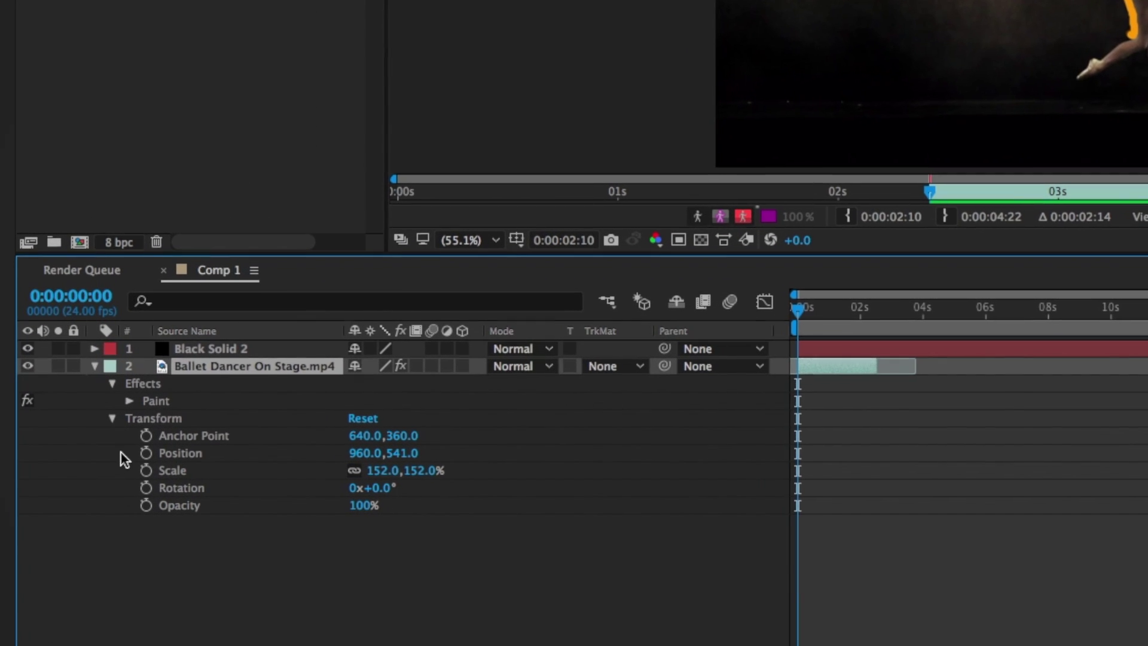
click(156, 400)
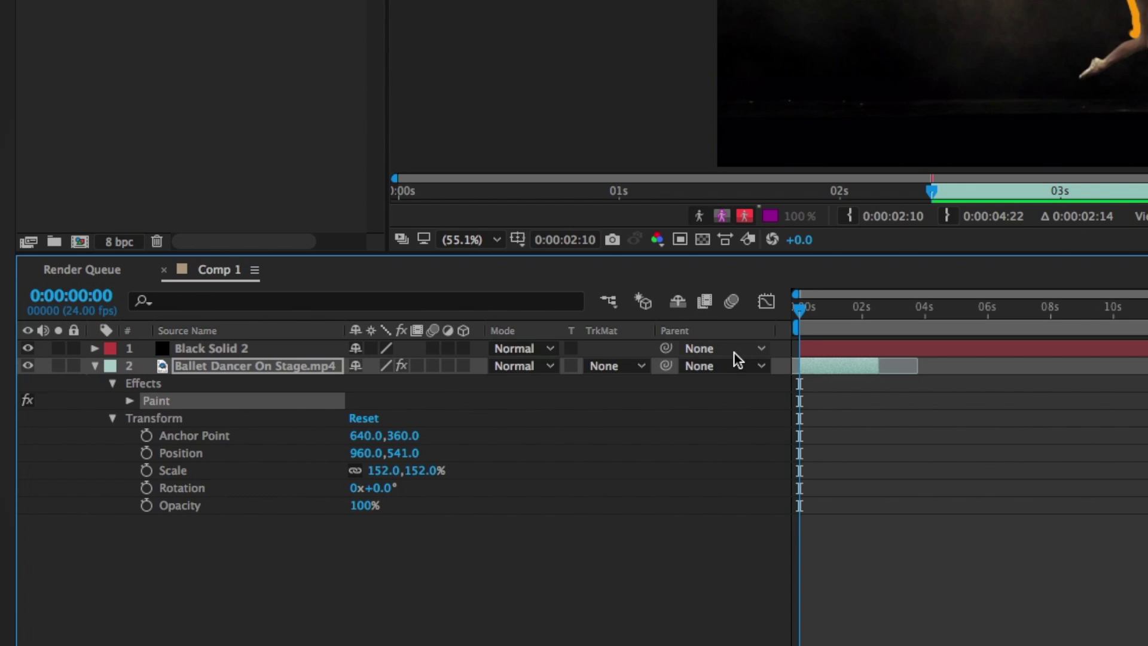
click(818, 350)
key(ctrl+v)
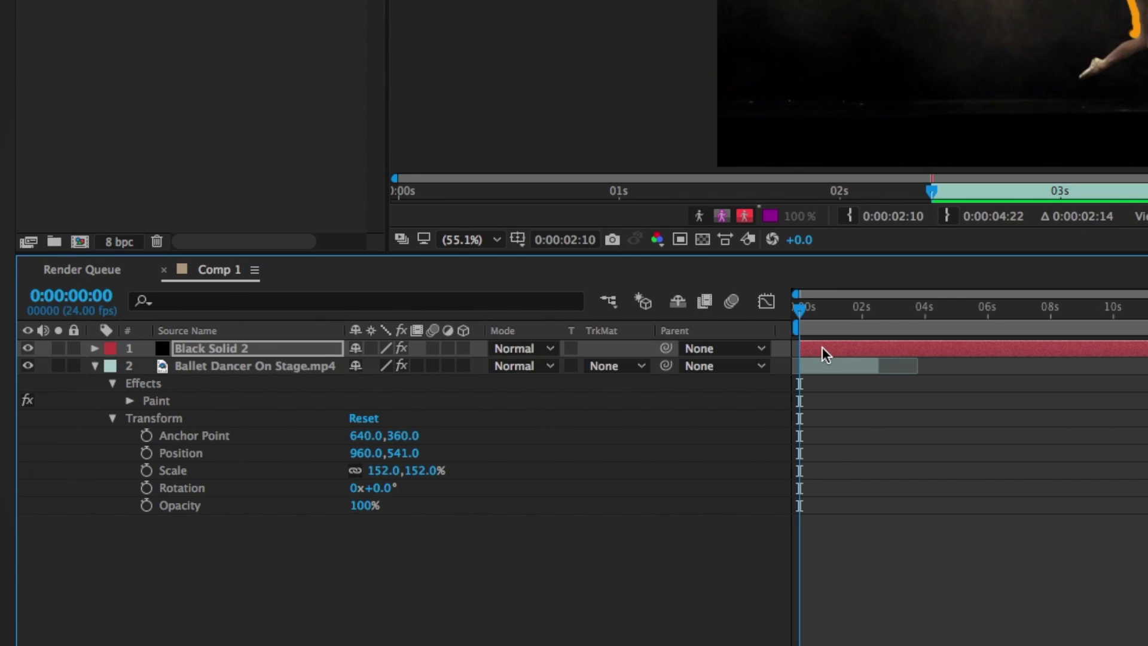
- Expand the black solid's Paint effect and examine where its brush strokes, from Brush 1 to Brush 49, sit in time
click(94, 348)
click(113, 365)
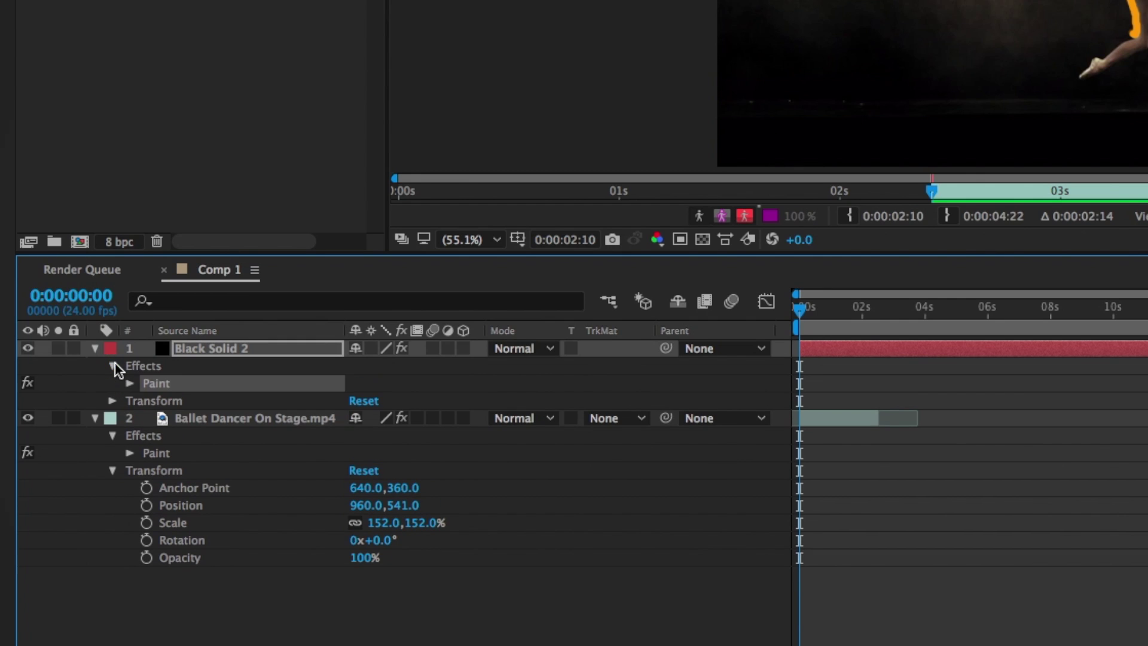
click(94, 348)
click(94, 348)
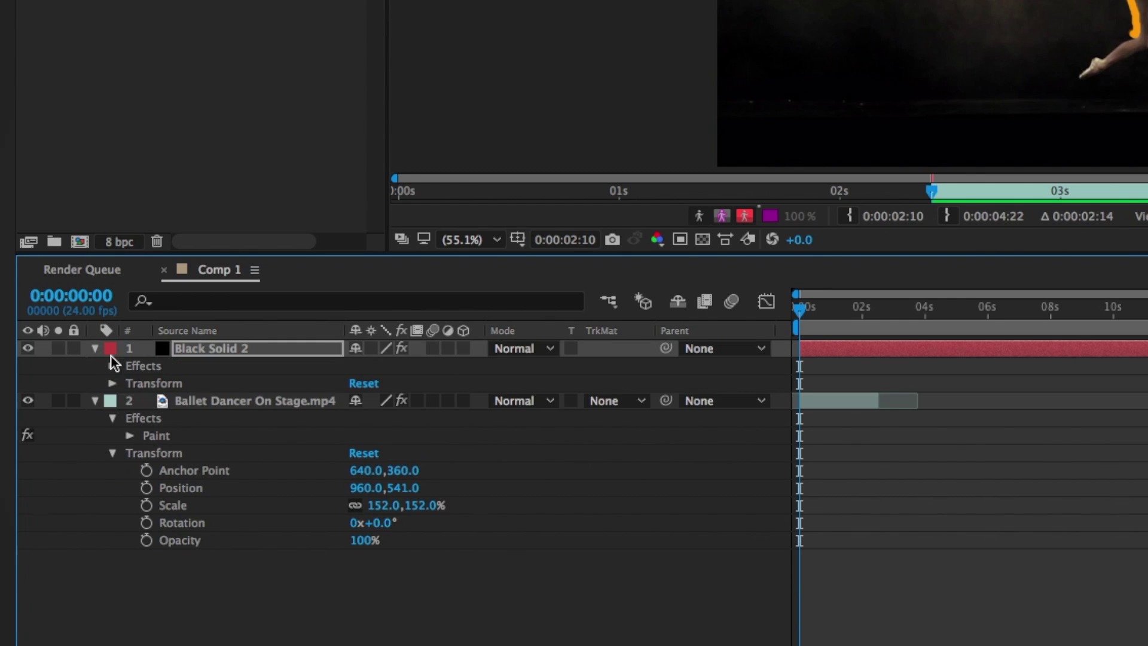
click(113, 366)
click(128, 384)
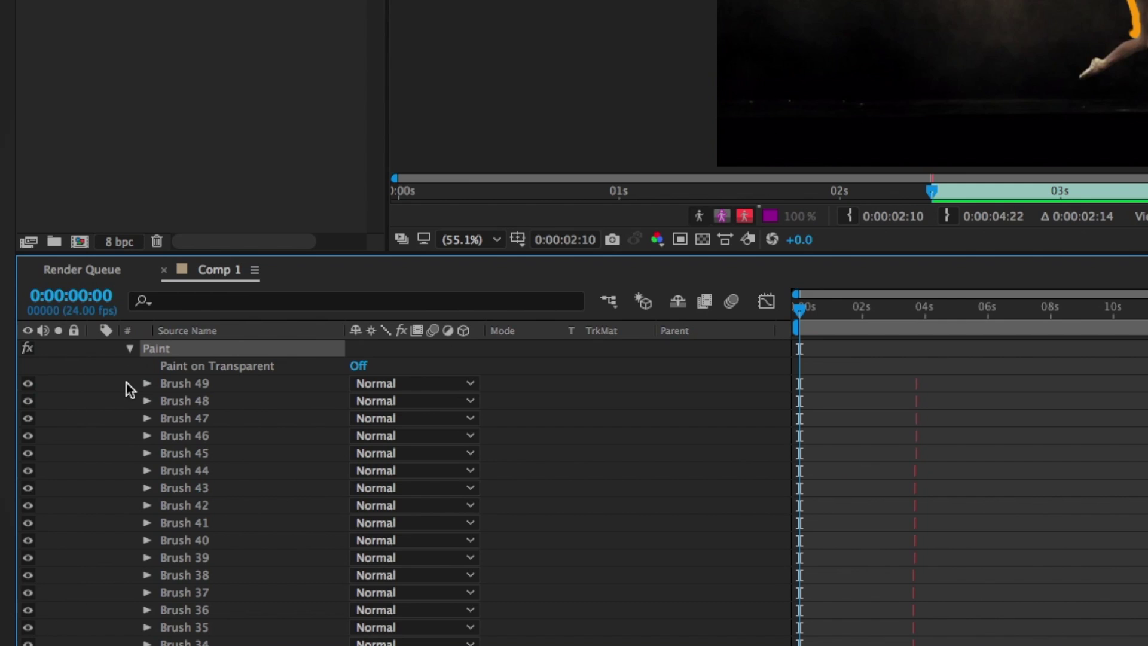
scroll(941, 418, down, 10)
scroll(942, 417, up, 10)
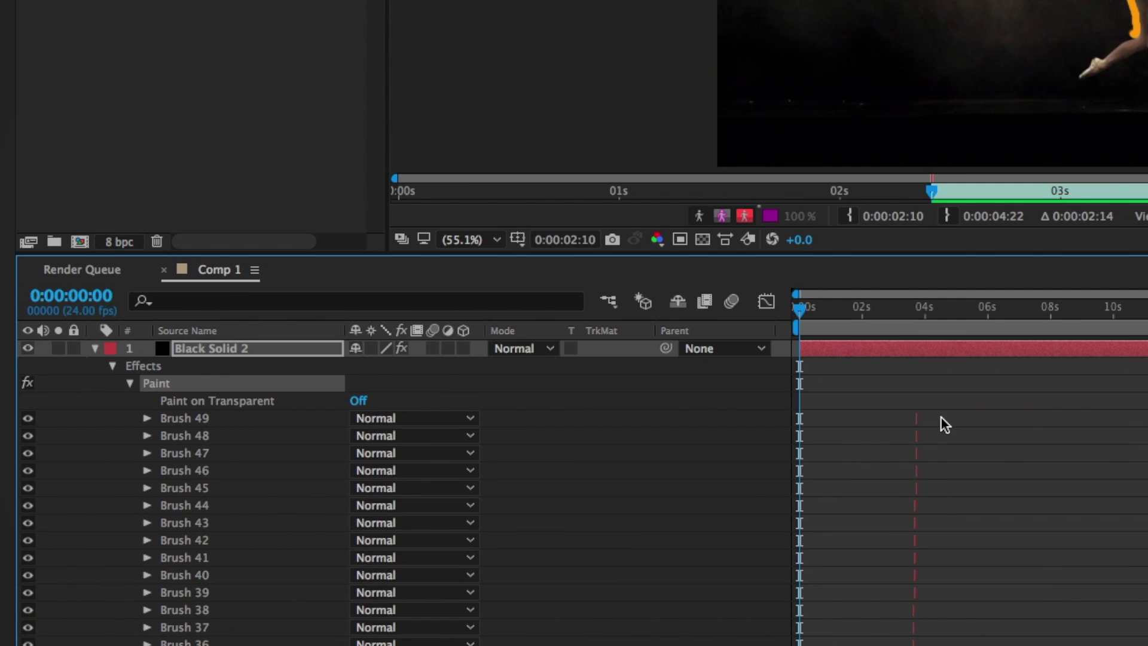
scroll(936, 415, down, 8)
click(877, 493)
click(804, 491)
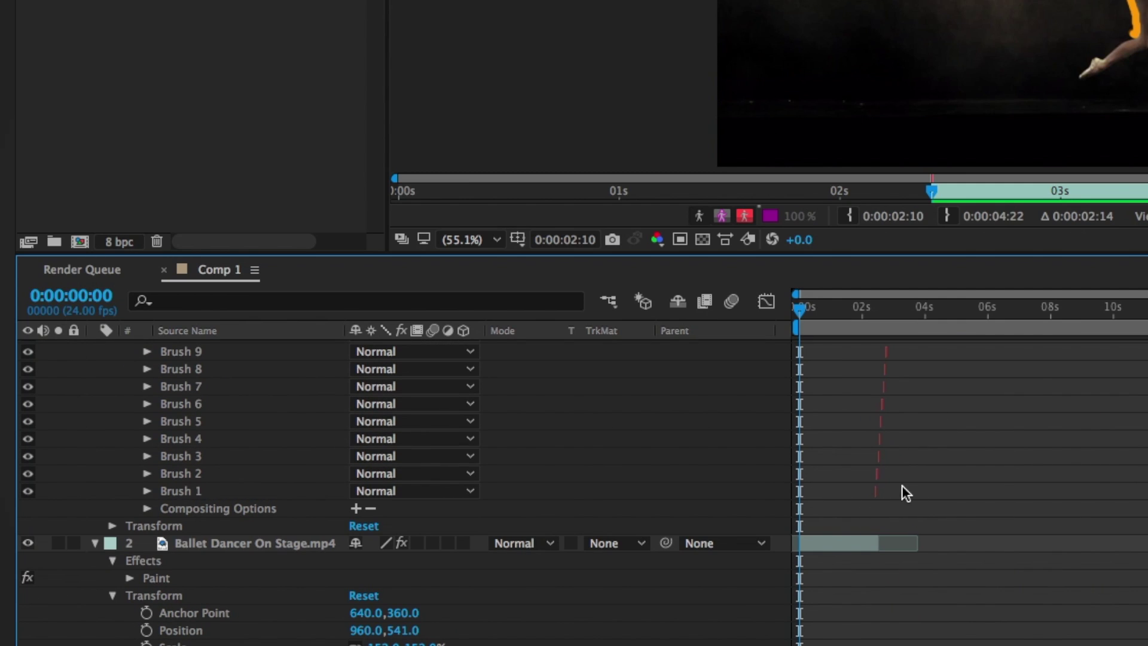
scroll(903, 487, up, 10)
scroll(902, 445, down, 4)
scroll(972, 360, up, 5)
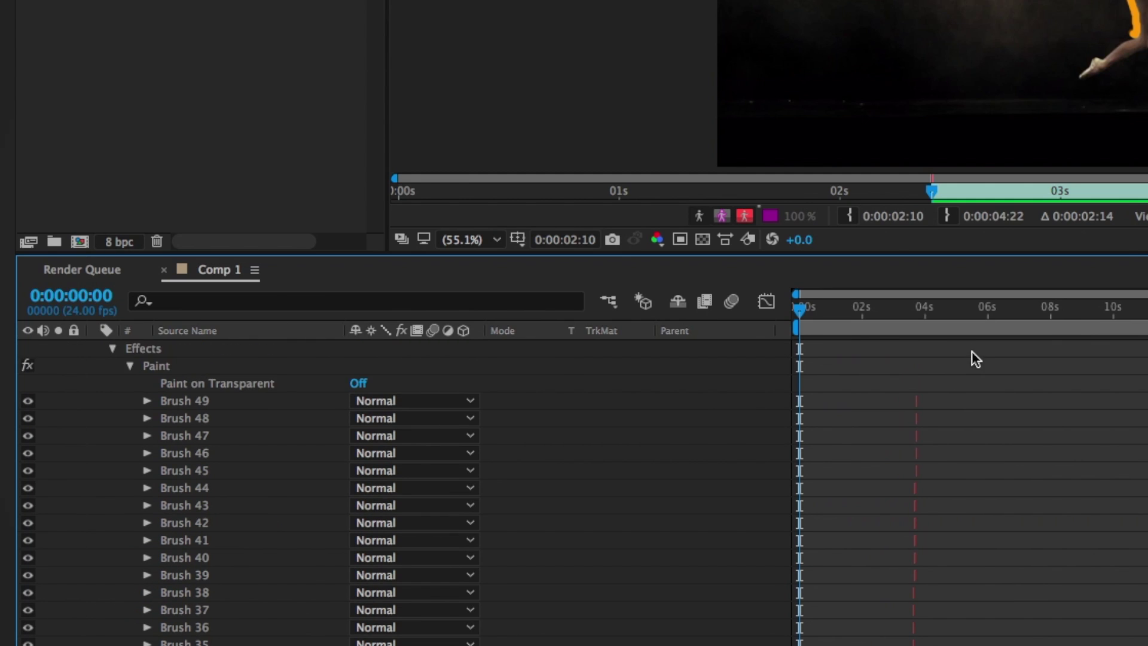
- Slide the black solid layer earlier in time so its brush strokes move close to the start of the composition
click(968, 352)
drag(964, 350, 889, 357)
scroll(909, 412, down, 10)
scroll(874, 450, up, 10)
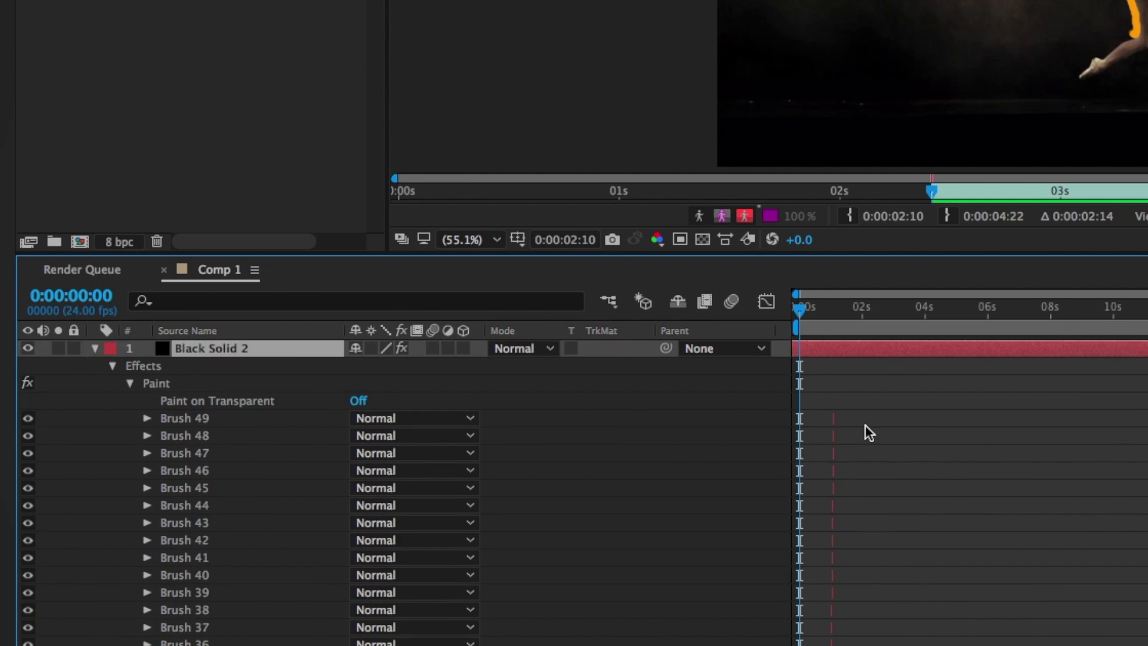
scroll(914, 483, down, 10)
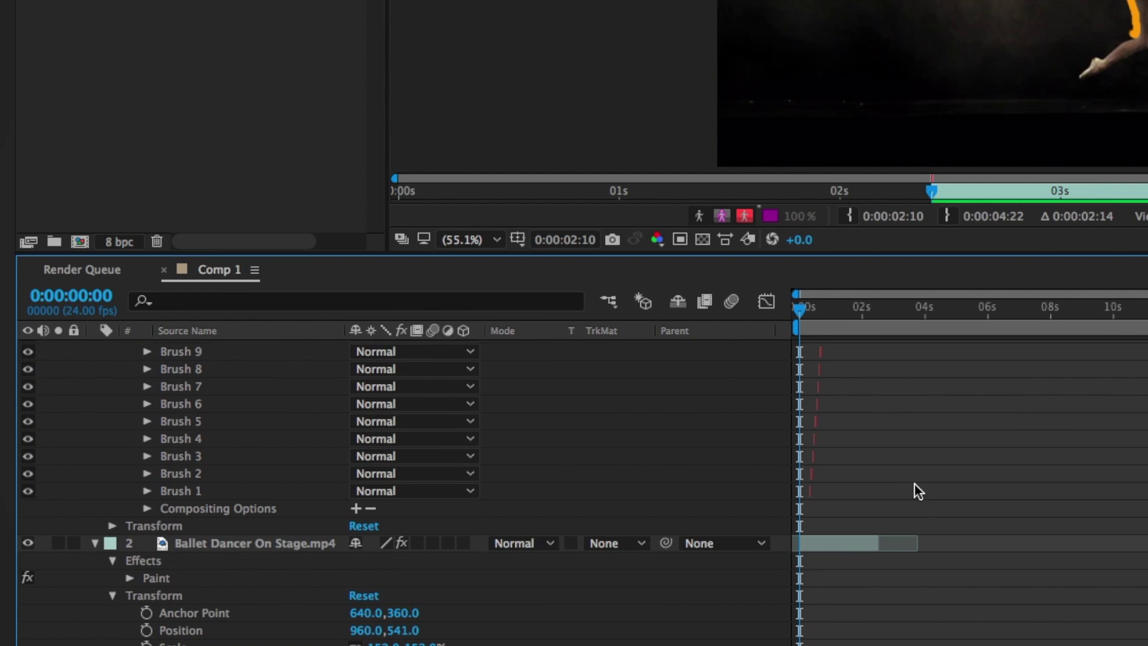
- Shift the black solid further back, frame by frame, until Brush 1 starts exactly at 0:00:00:00
key(=)
key(=)
key(=)
key(=)
key(=)
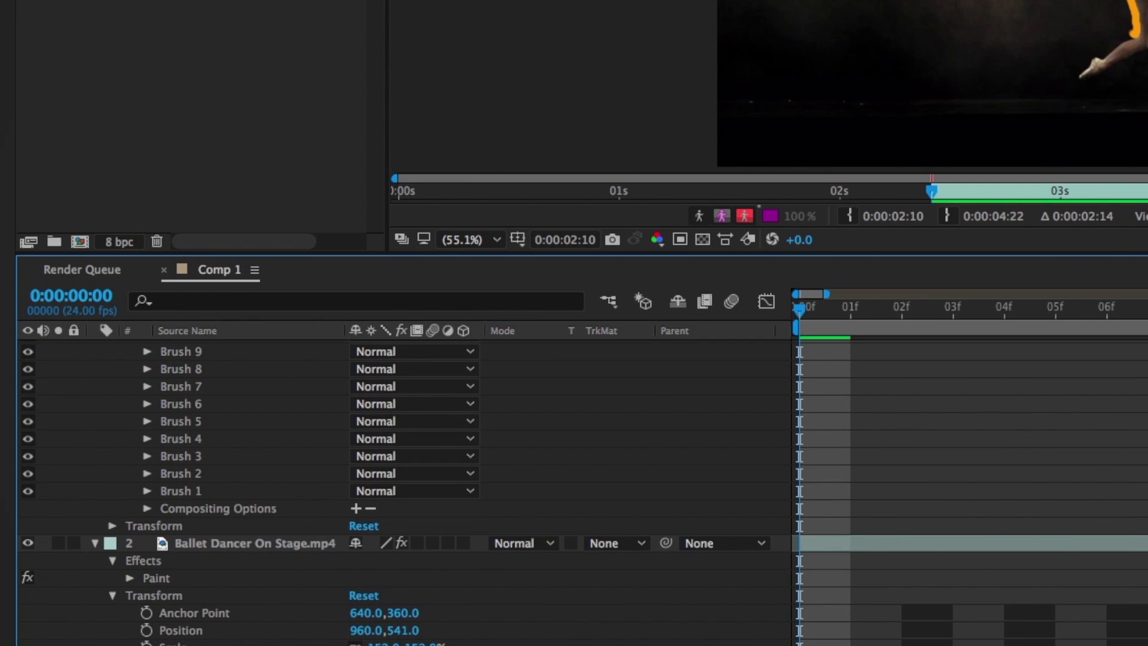
scroll(1041, 414, up, 10)
scroll(1046, 454, down, 10)
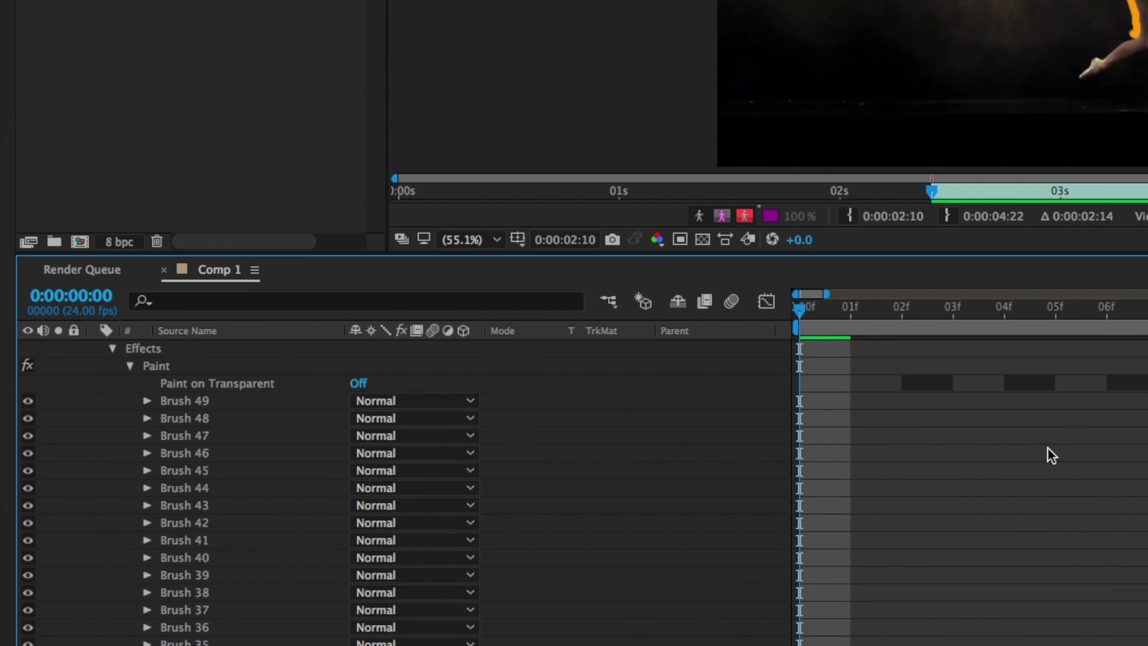
scroll(1044, 452, up, 10)
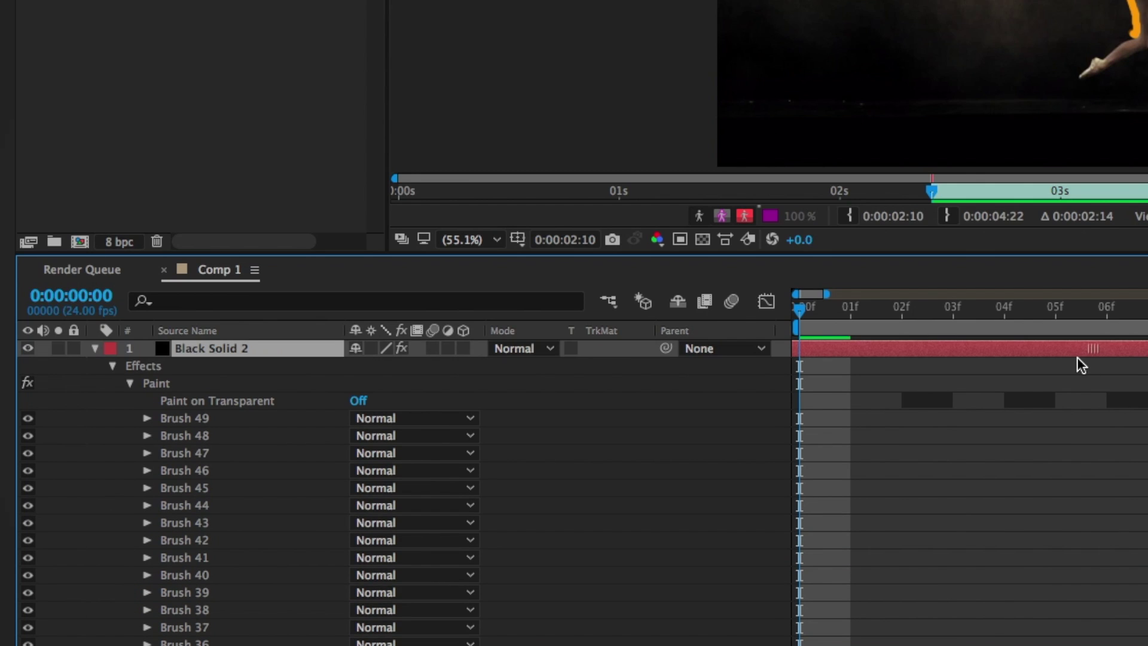
scroll(1145, 454, down, 15)
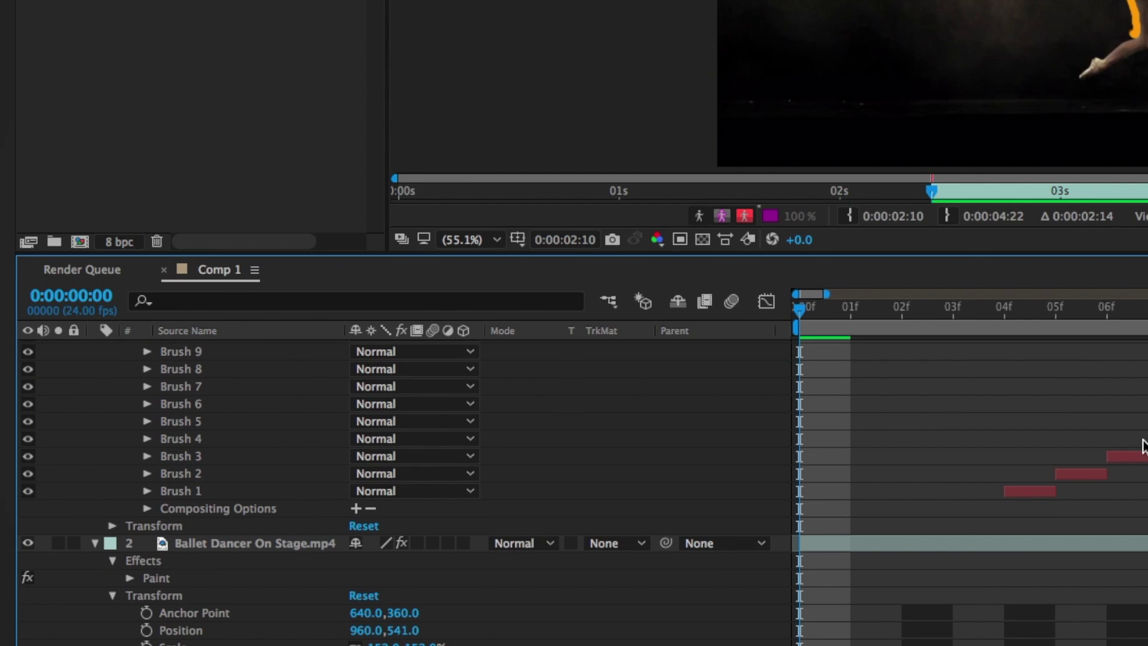
scroll(1144, 446, up, 15)
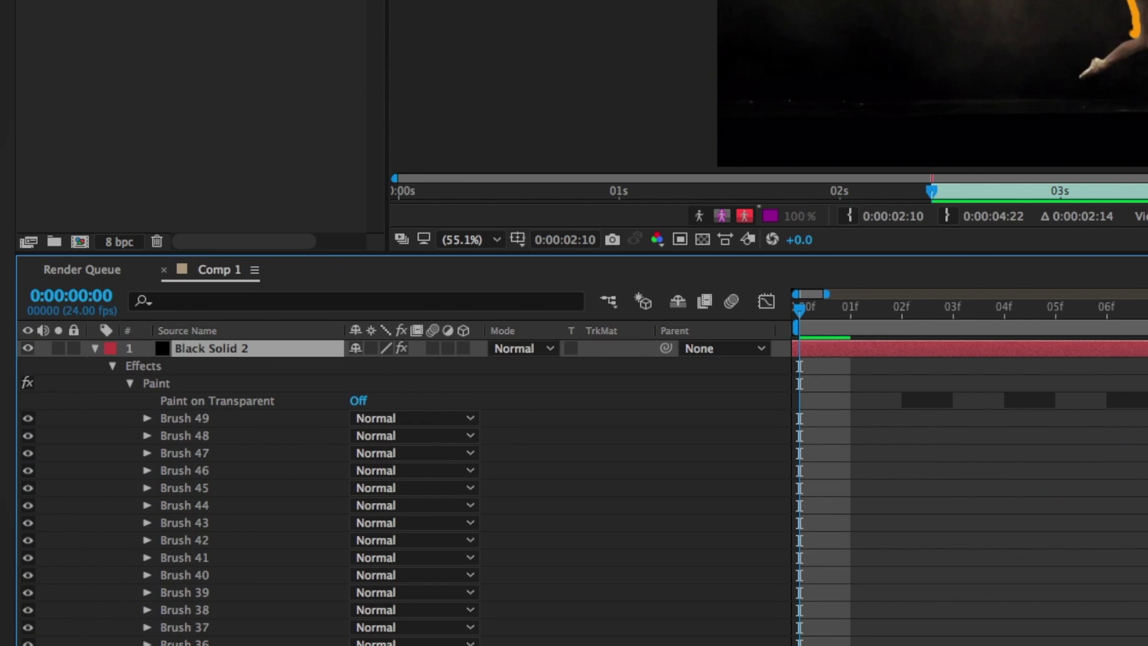
scroll(1111, 389, down, 15)
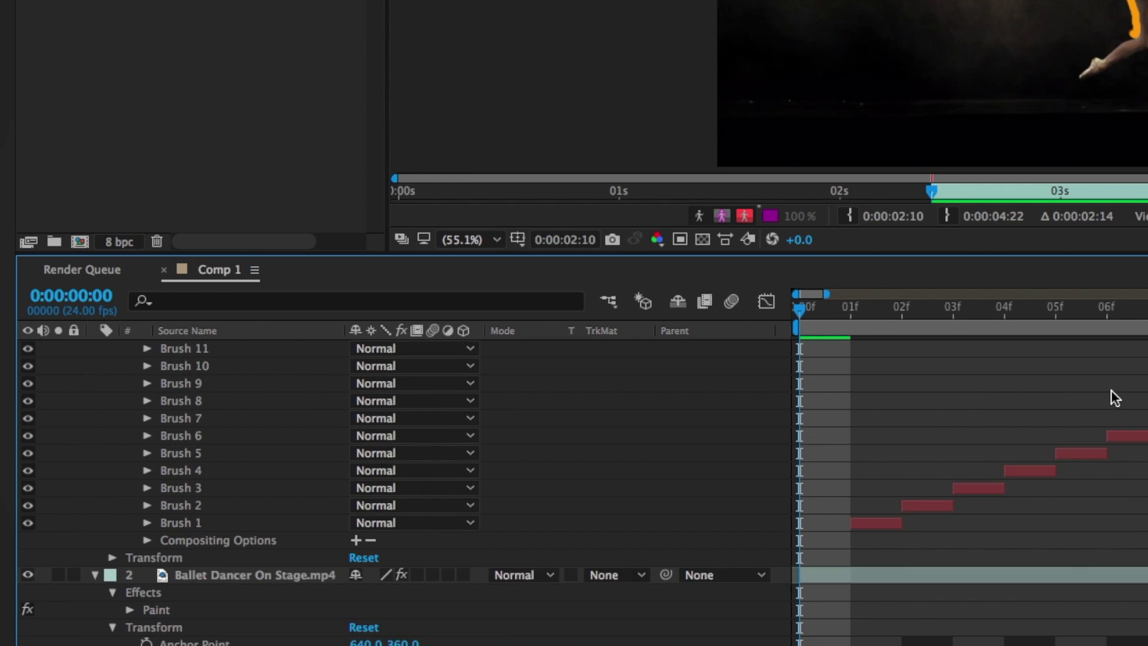
scroll(1111, 390, up, 15)
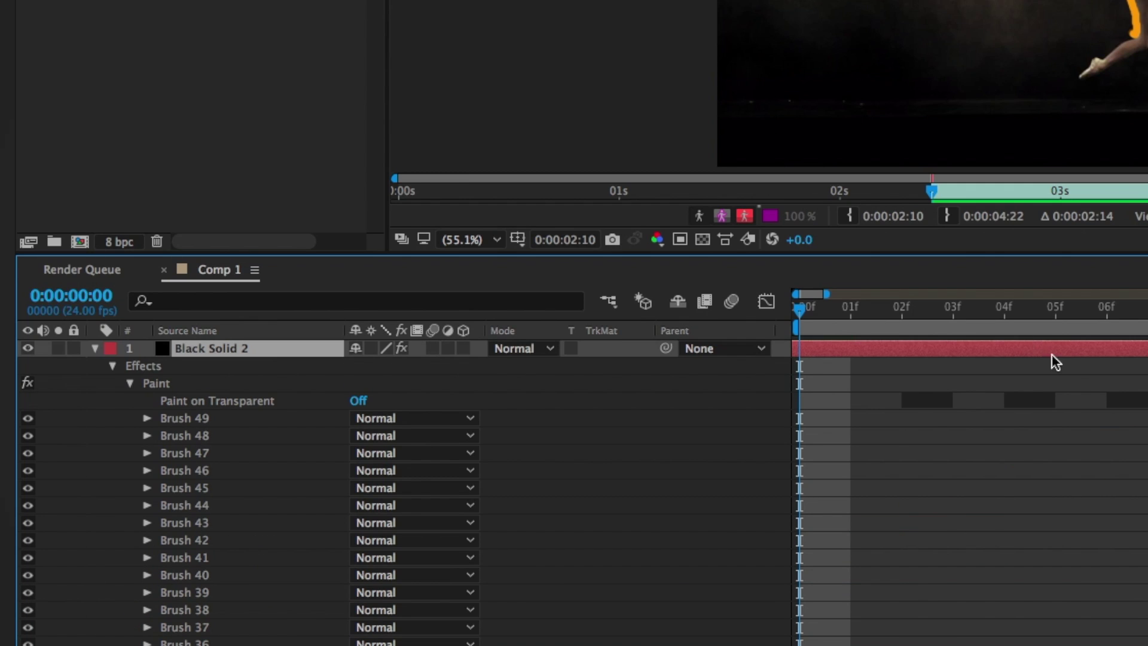
scroll(1060, 358, down, 15)
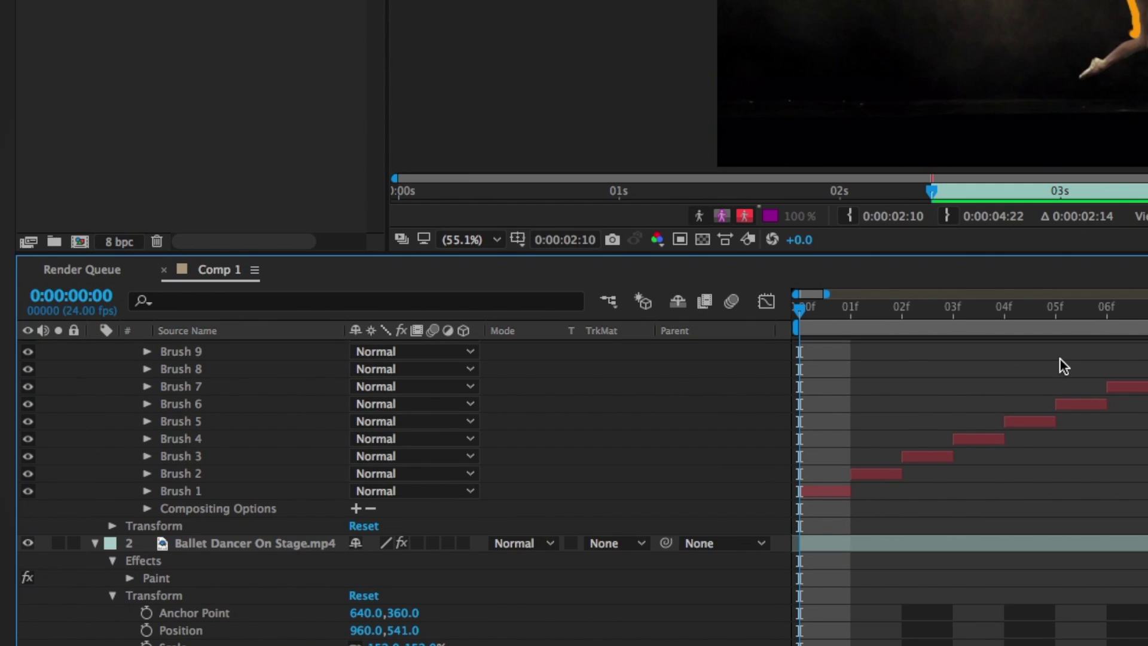
click(819, 488)
click(909, 523)
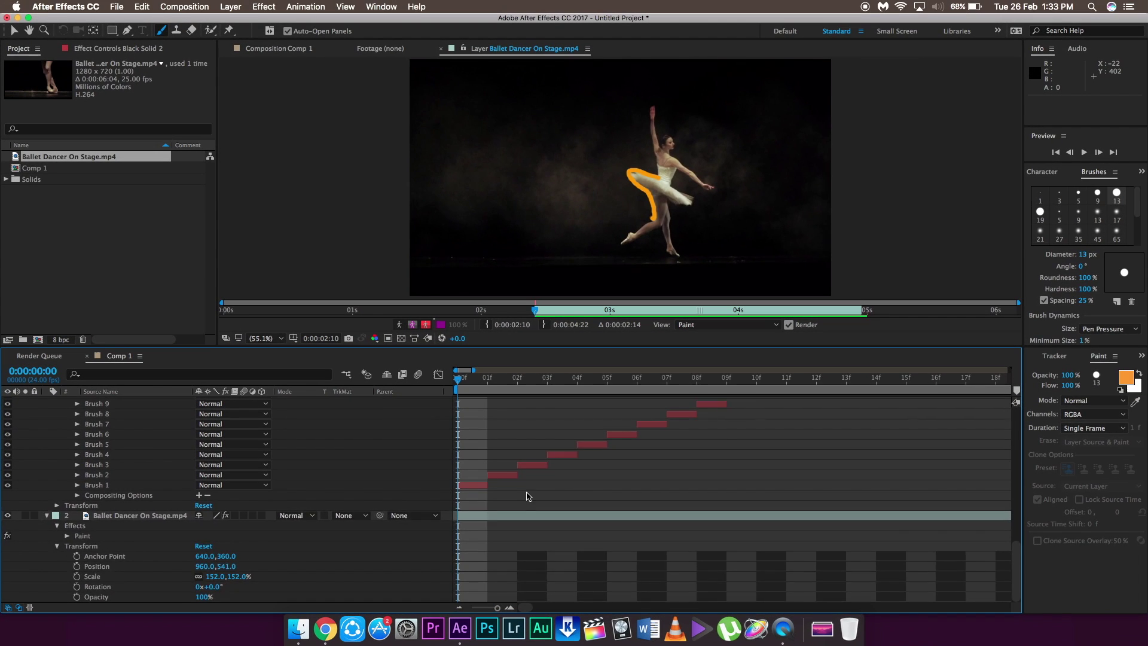
- Show the full timeline again and play Comp 1 from its start to check the strokes on the black solid
scroll(895, 513, up, 10)
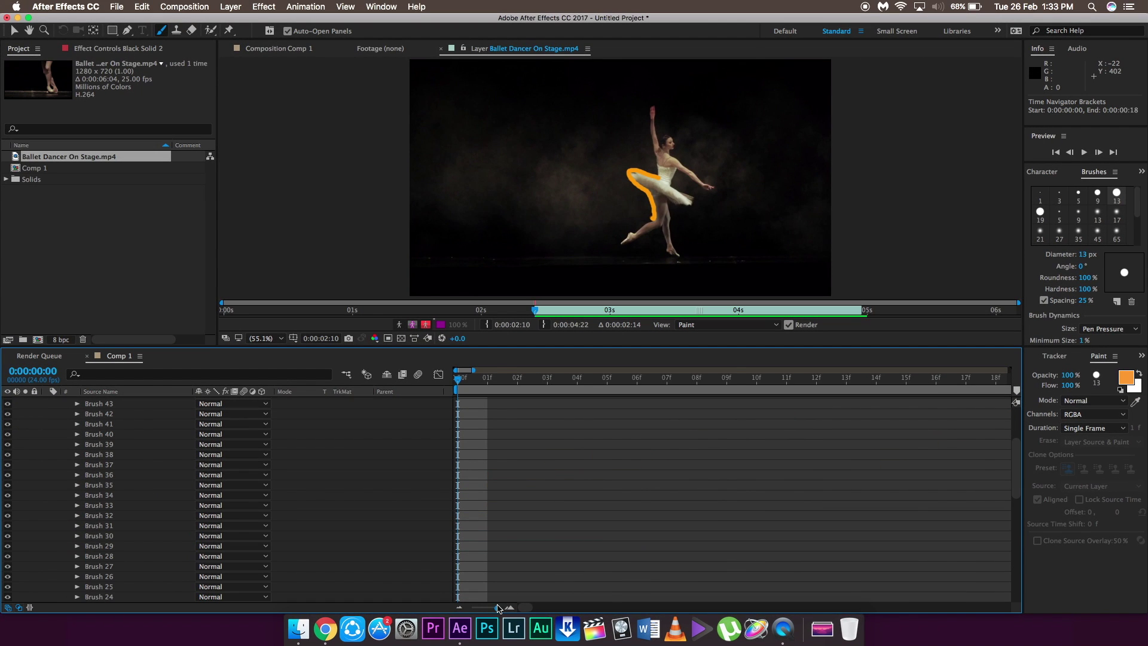
drag(497, 607, 465, 608)
scroll(551, 468, up, 5)
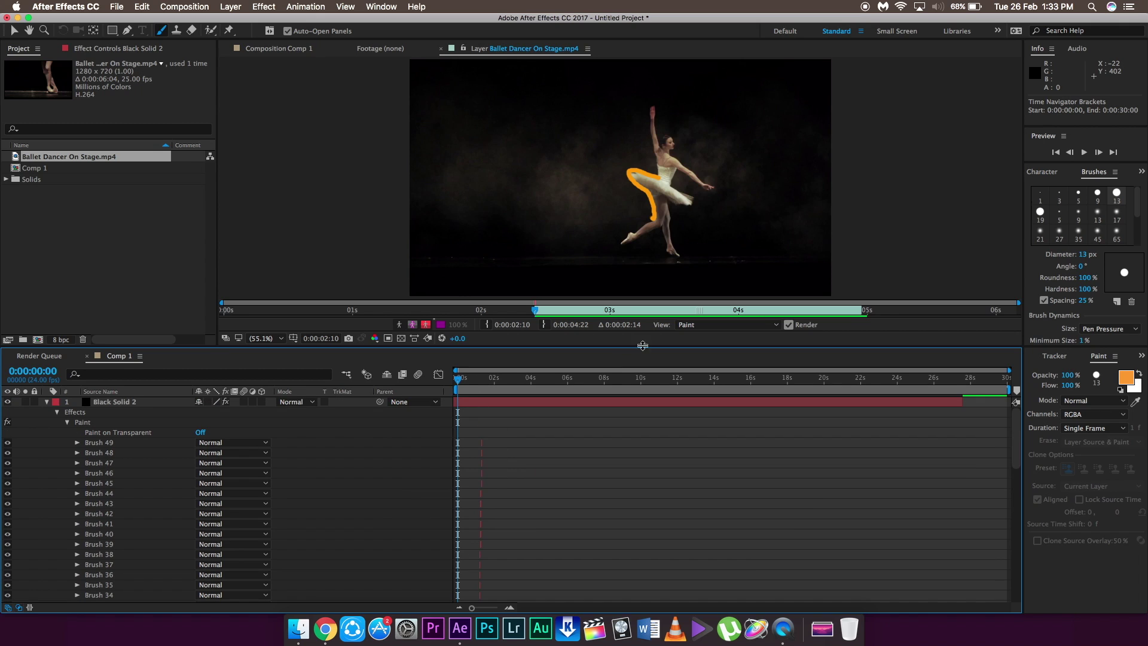
click(291, 50)
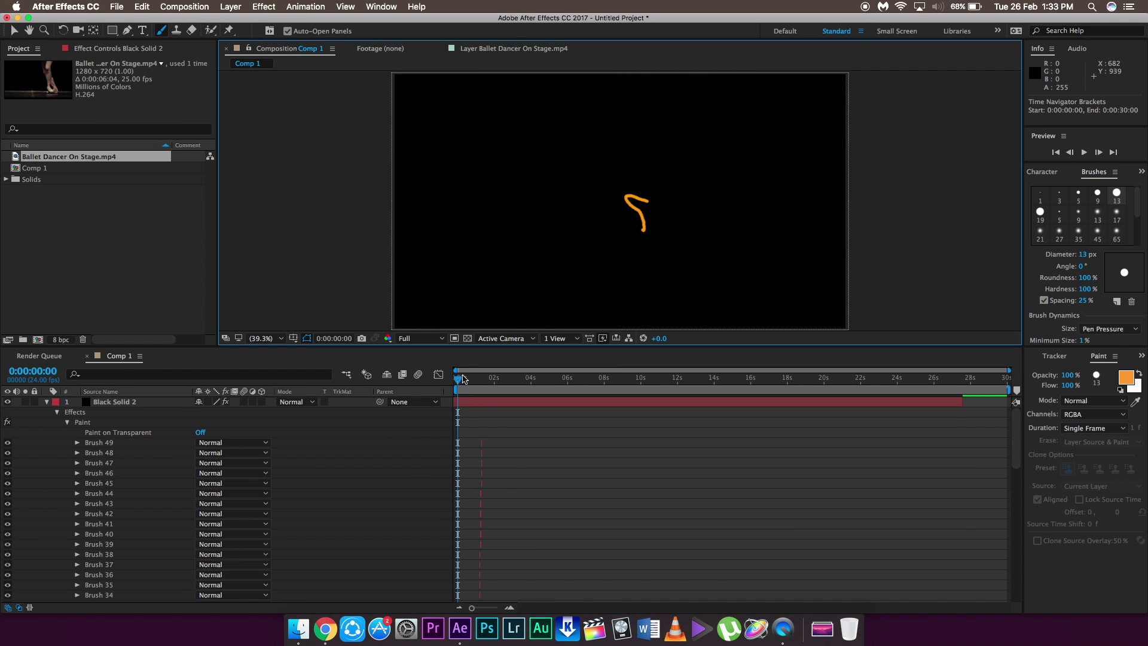
click(451, 384)
key(space)
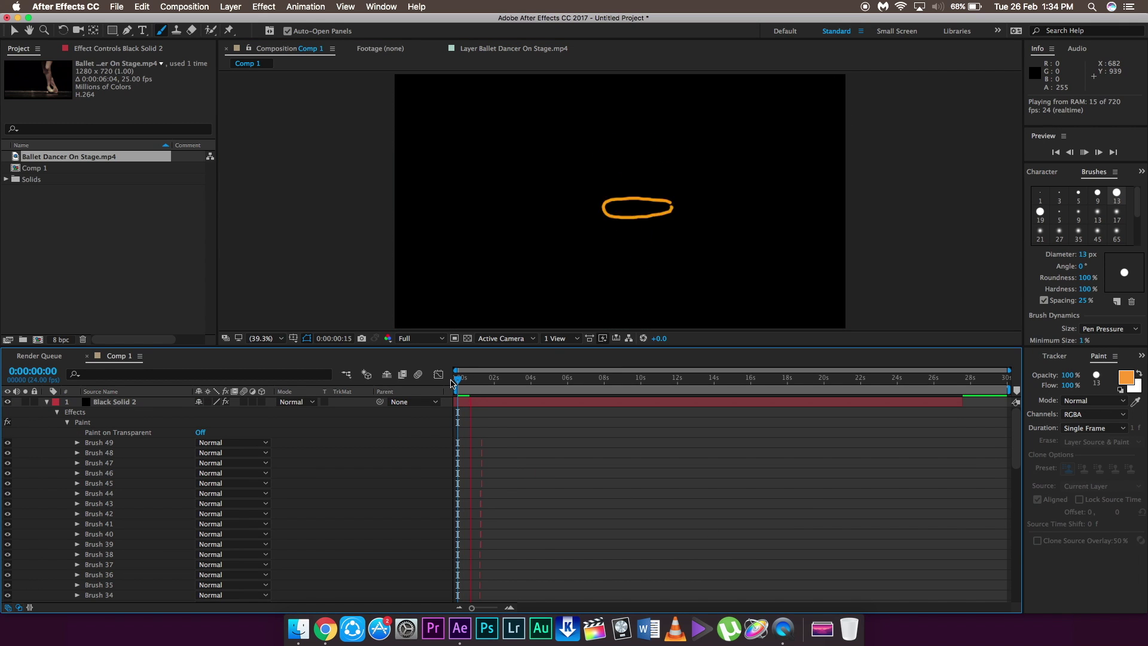
- Collapse the black solid, set its blending mode to Screen, and preview it over the dancer footage
click(47, 402)
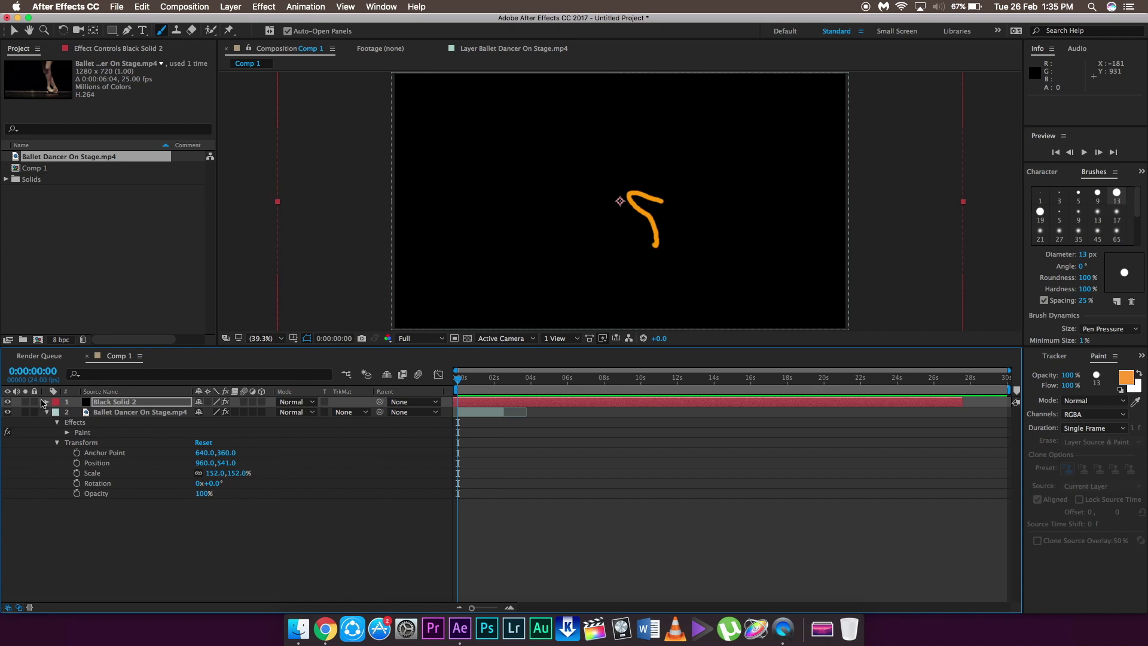
click(305, 402)
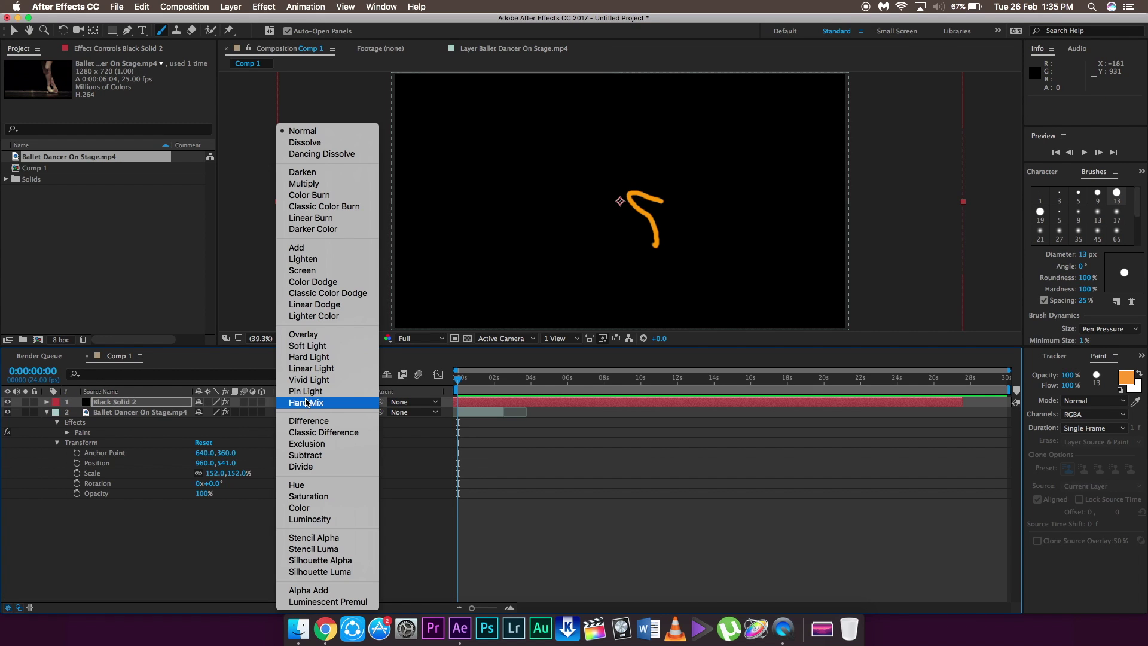
click(305, 270)
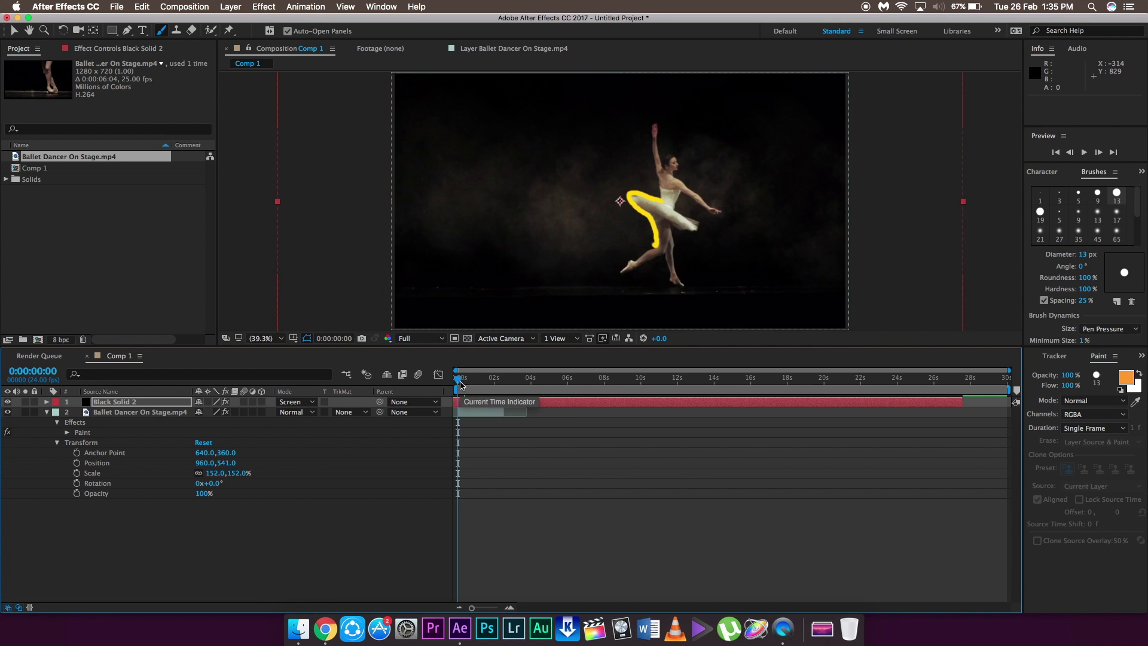
key(space)
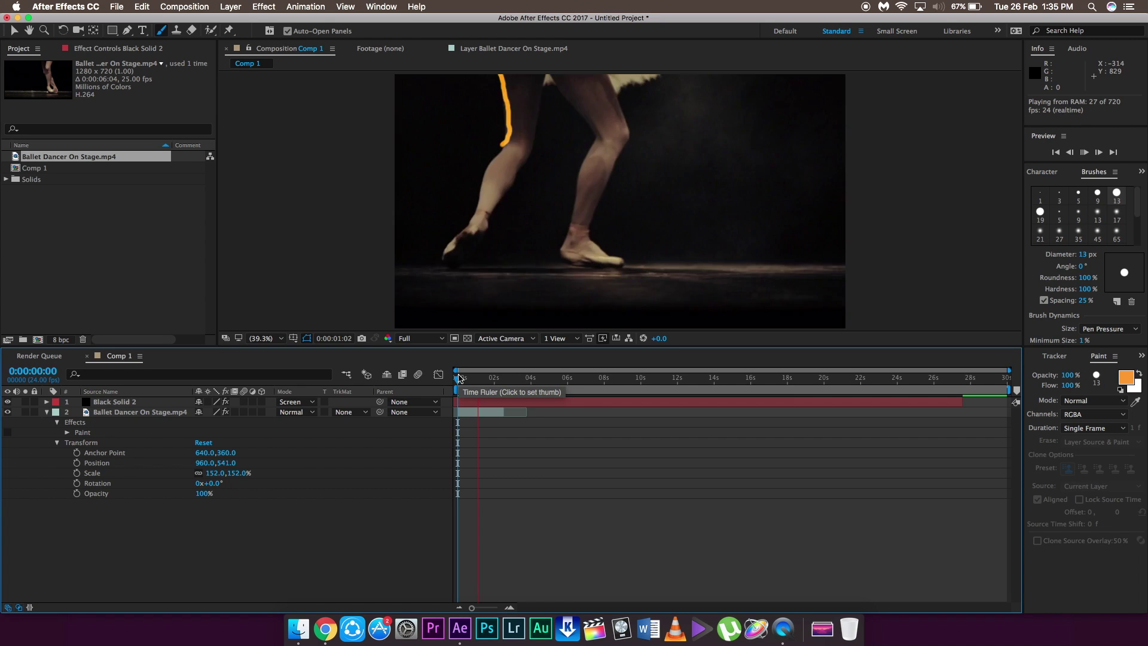
- Turn off the Paint effect on the Ballet Dancer On Stage.mp4 layer and preview the composition from the start
click(114, 402)
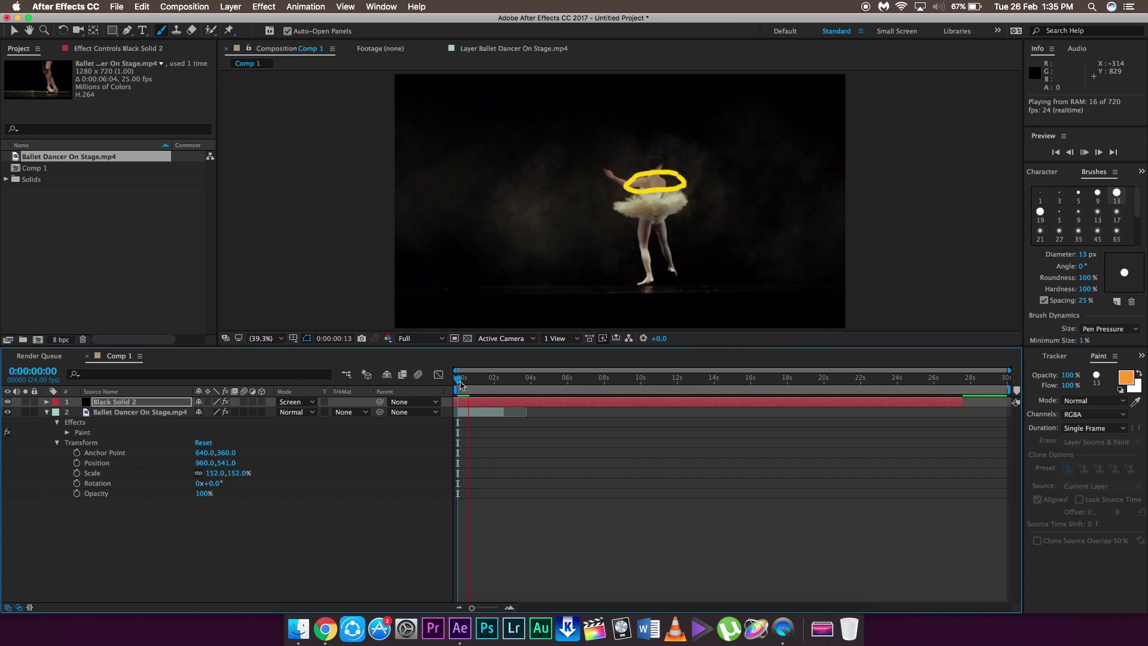
key(space)
click(8, 431)
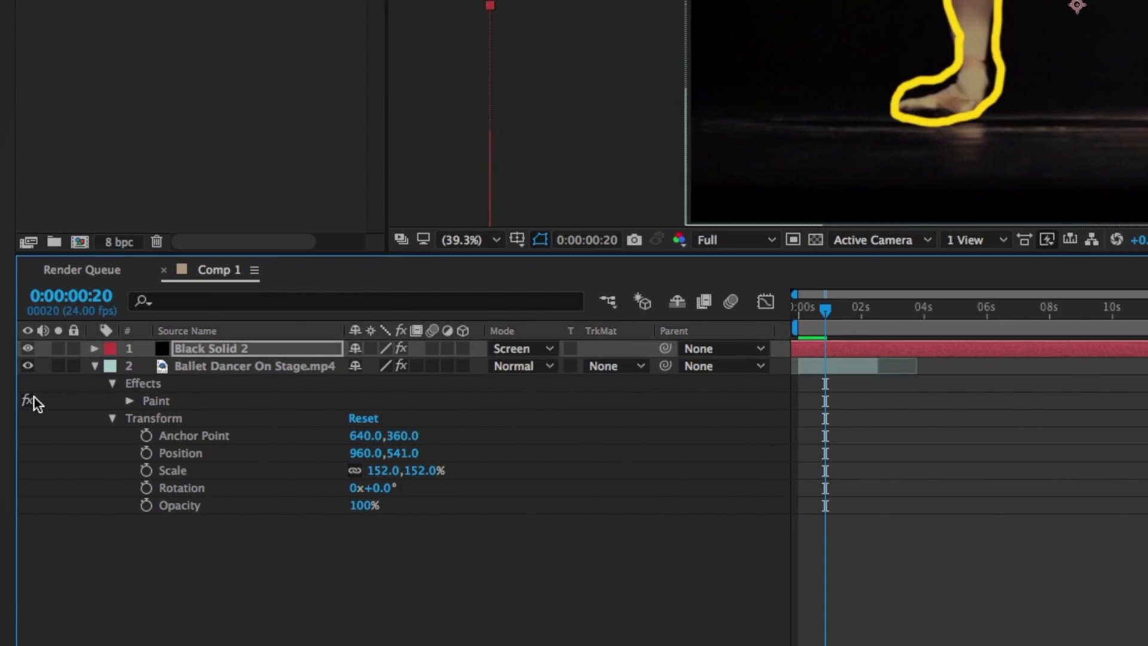
click(27, 404)
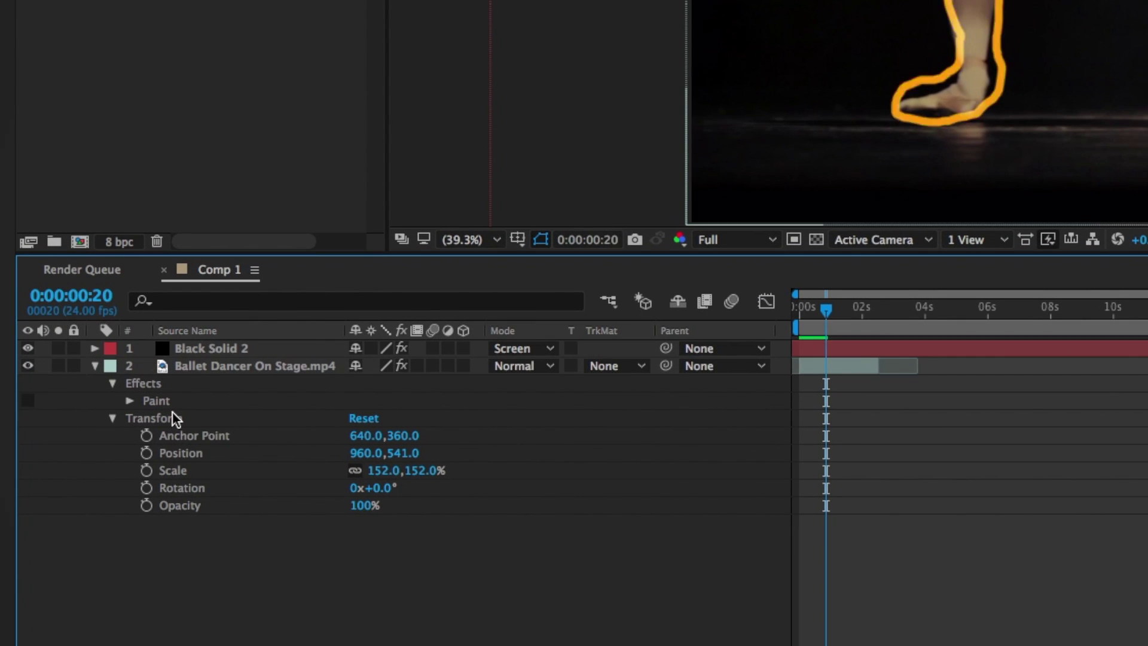
drag(826, 318, 777, 315)
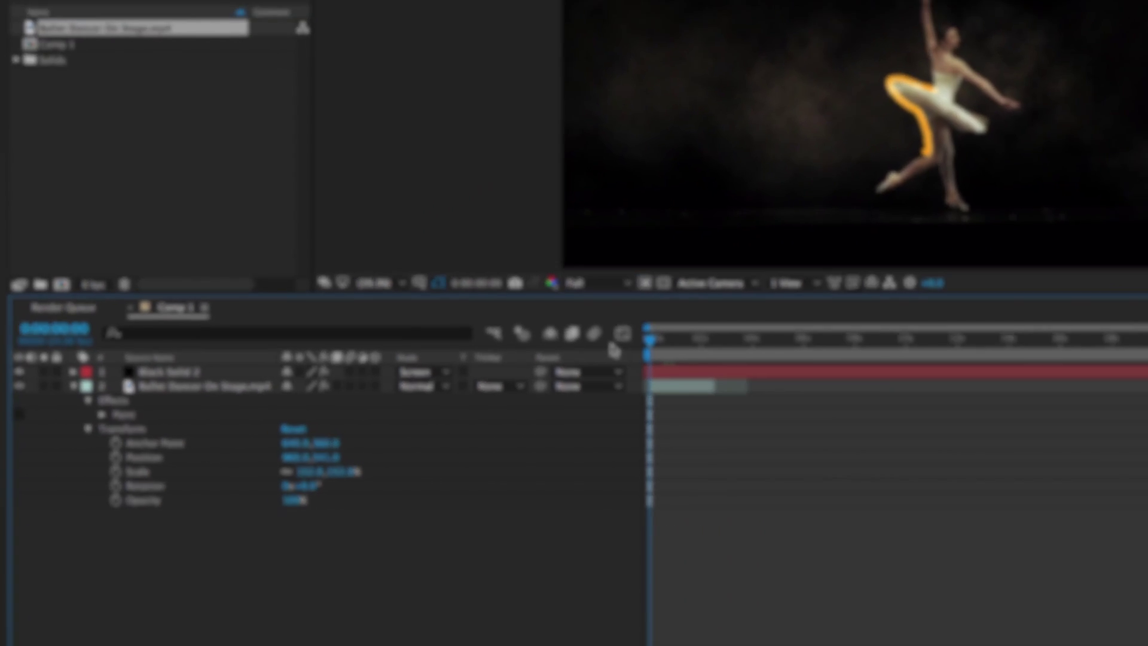
key(space)
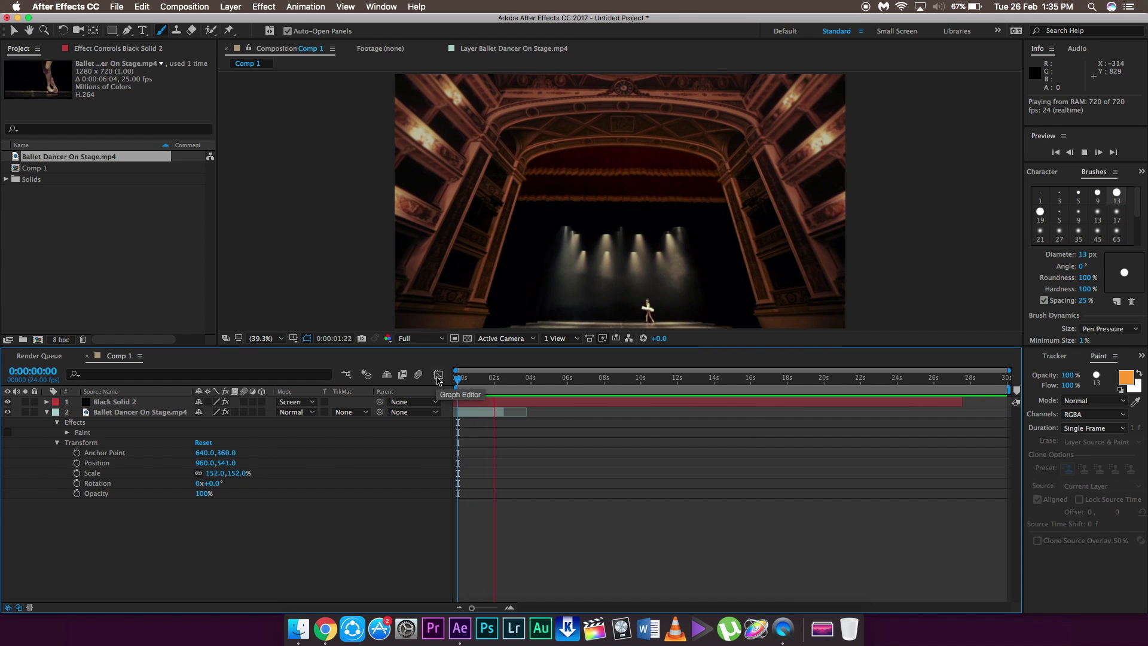
- Stop the preview and duplicate the Black Solid 2 layer containing the orange strokes
key(space)
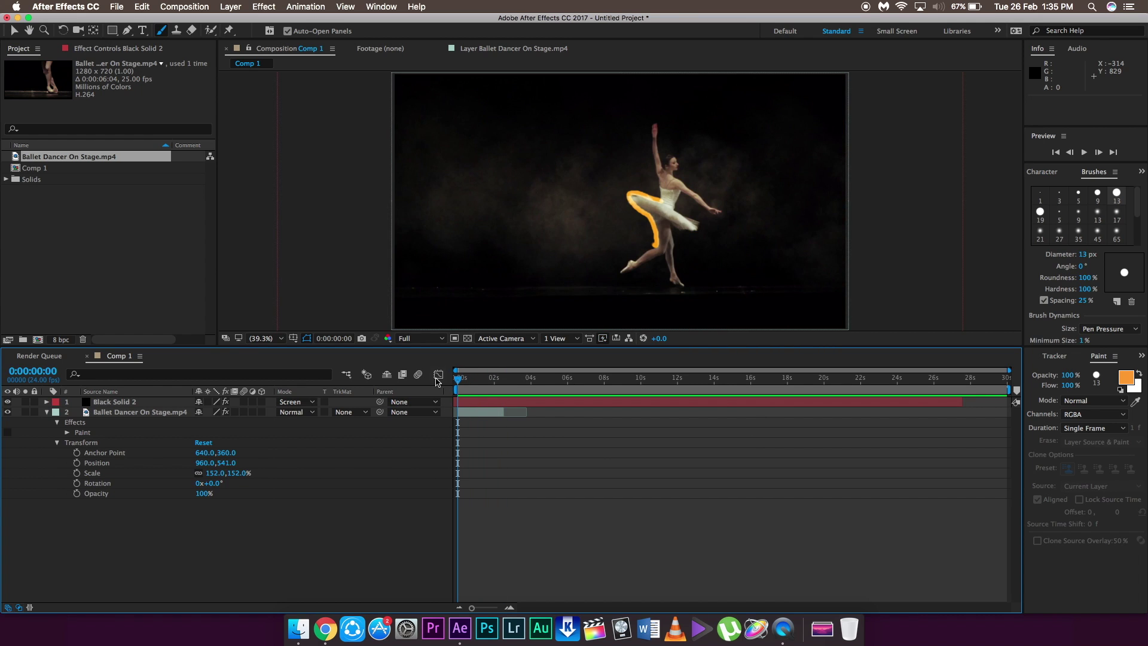
click(98, 404)
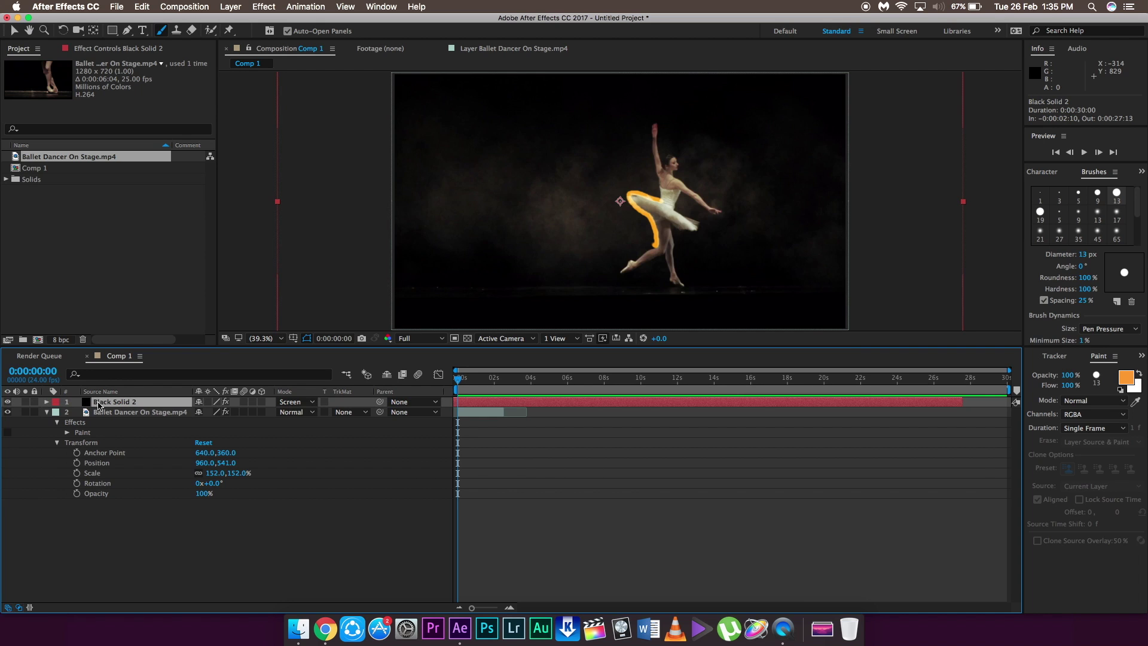
key(super+d)
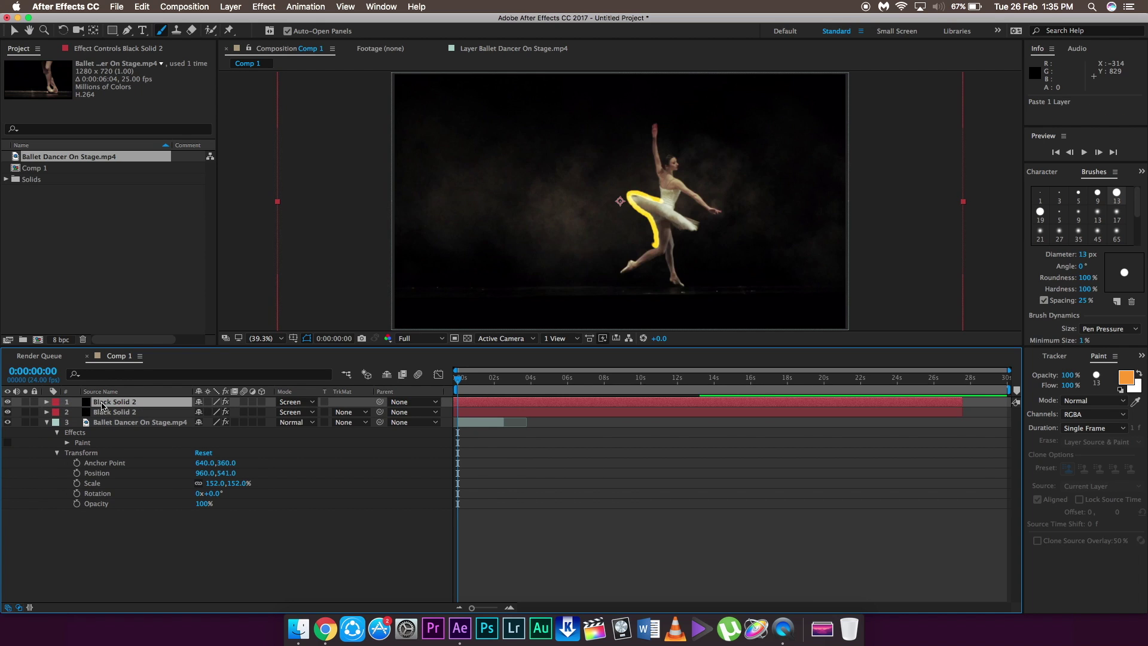
- Apply a Gaussian Blur effect to the lower Black Solid 2 copy and raise its Blurriness to 33.8
click(110, 414)
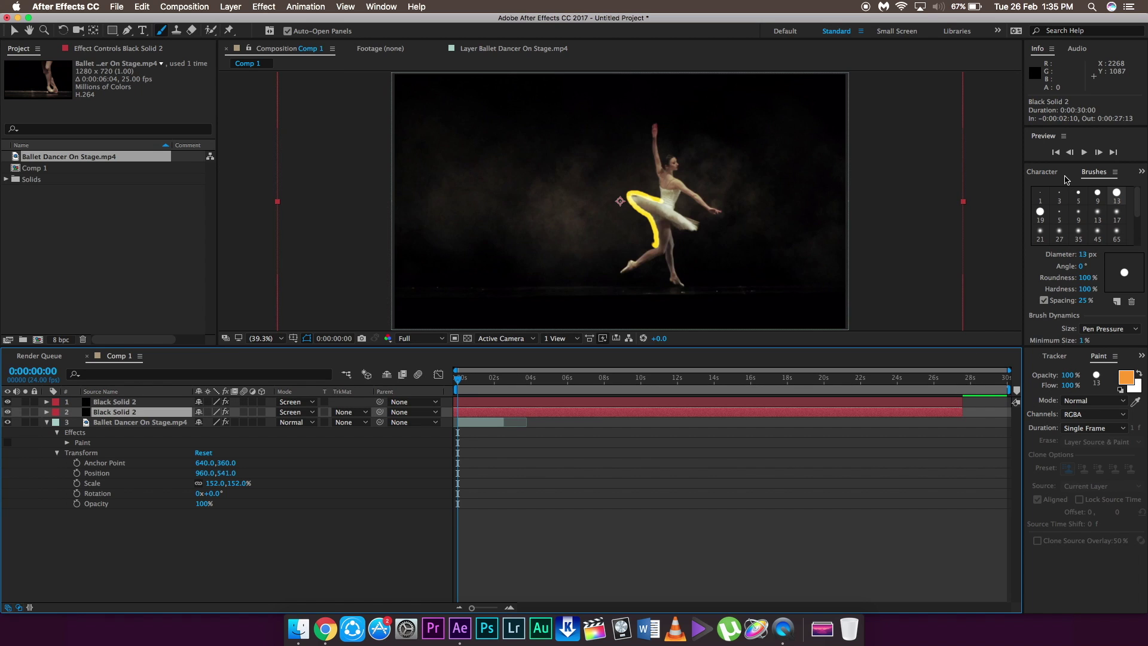
click(1062, 356)
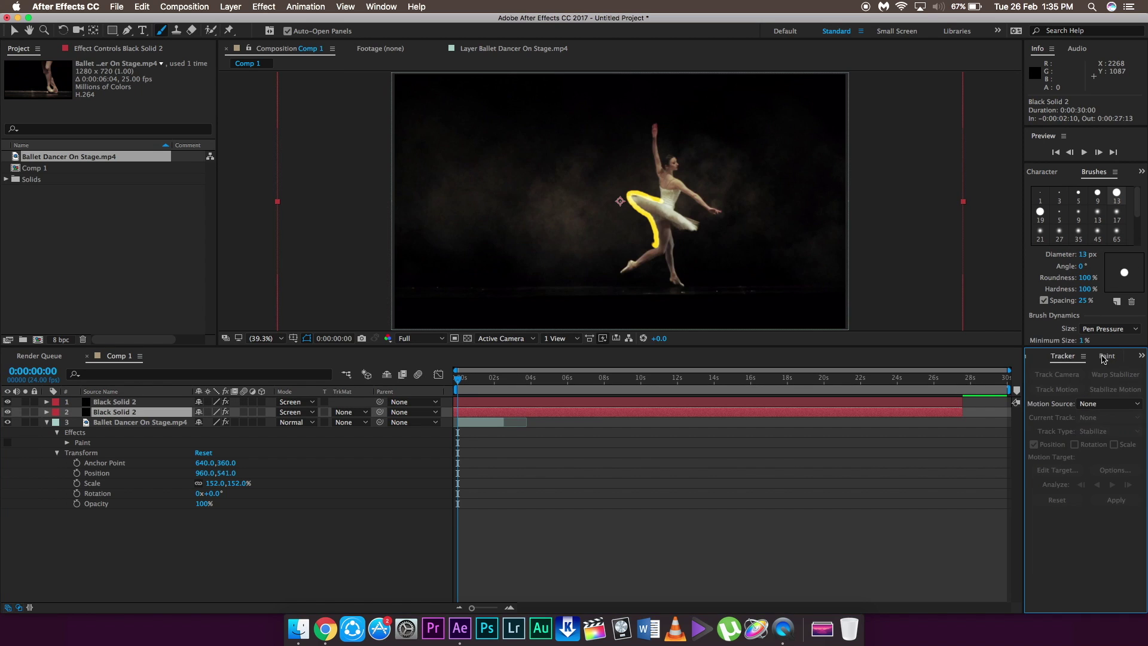
click(1028, 357)
click(1140, 357)
click(1127, 370)
click(1095, 371)
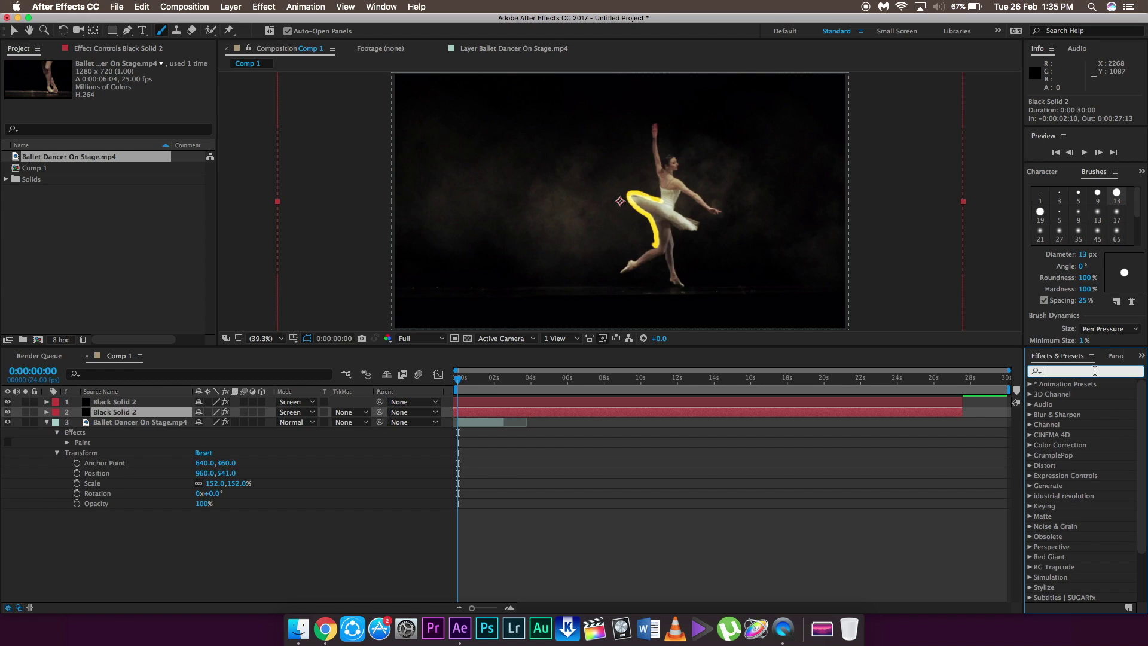
text(gauss)
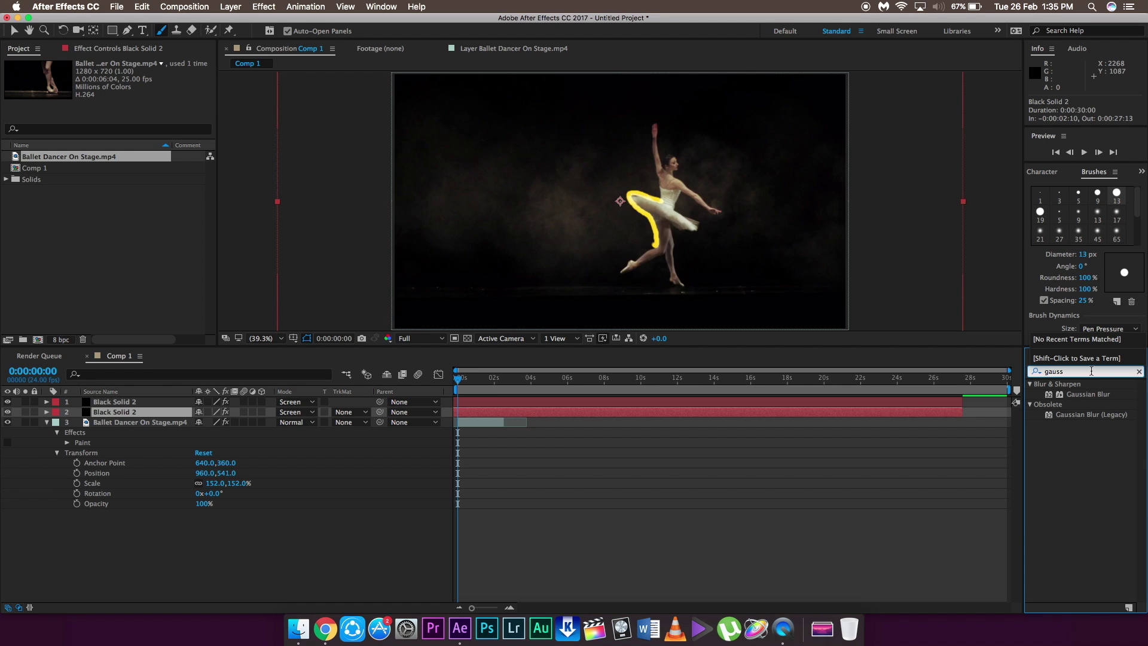
drag(1084, 398, 122, 414)
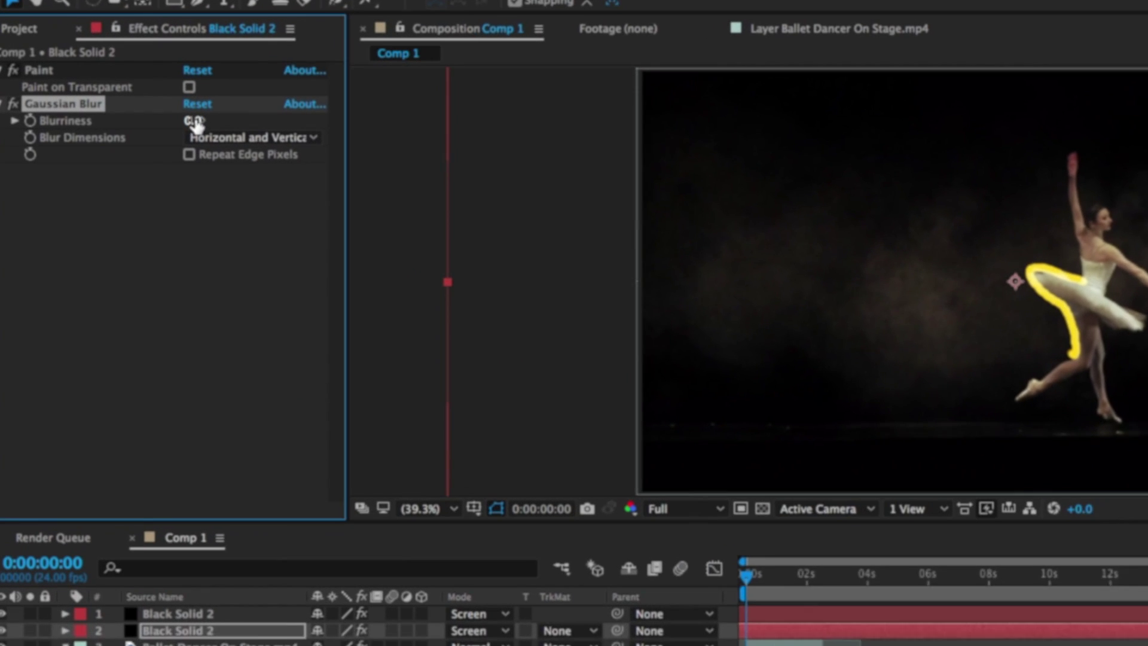
drag(196, 123, 400, 134)
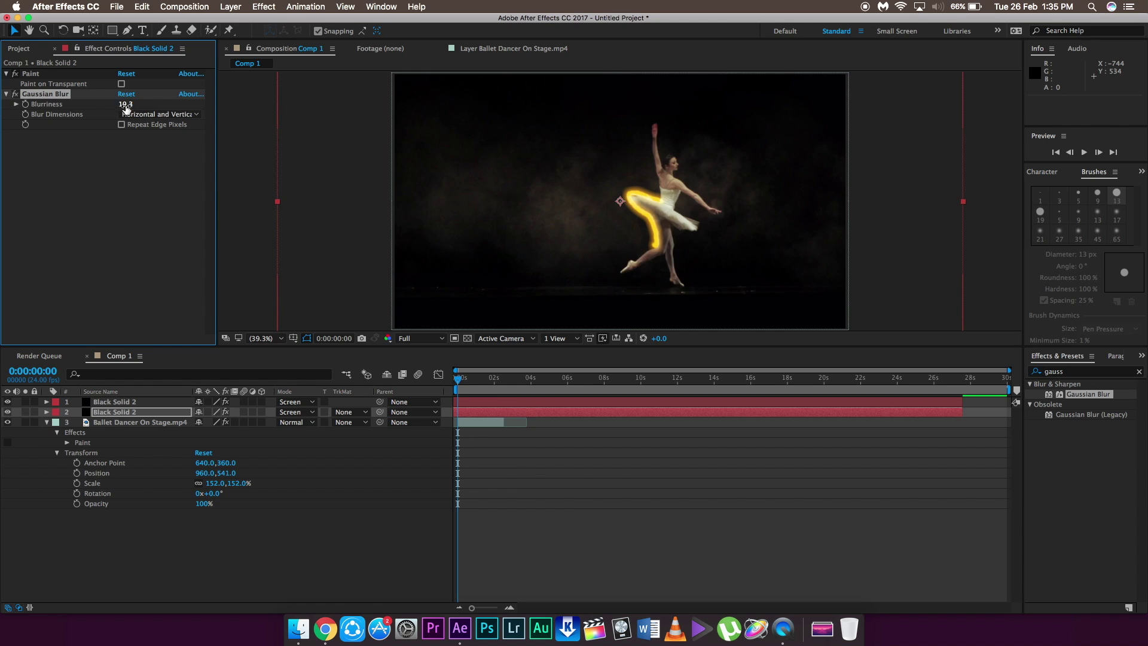
drag(126, 105, 218, 115)
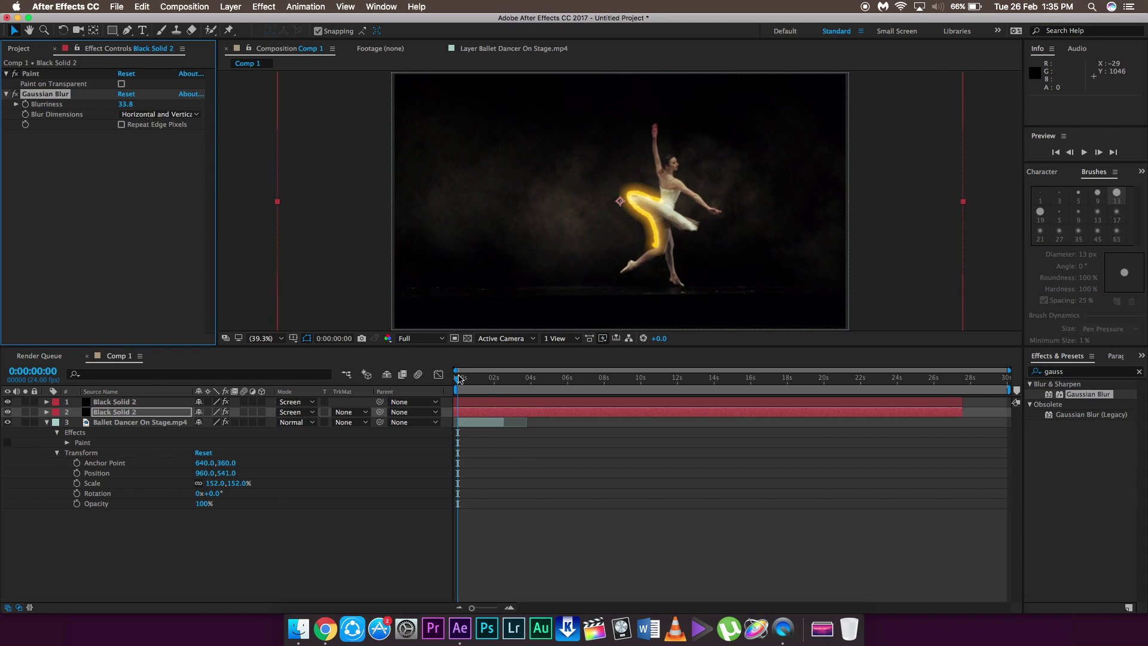
- Play the composition repeatedly from its start to examine the blurred halo around the strokes
key(space)
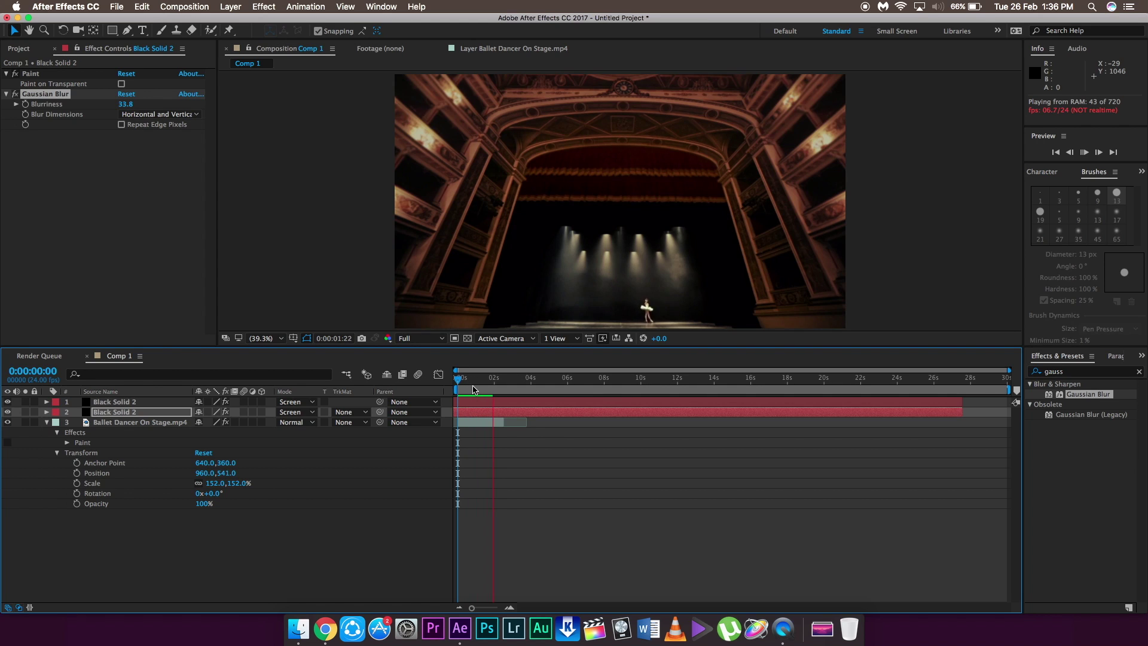
key(space)
drag(494, 382, 447, 382)
key(space)
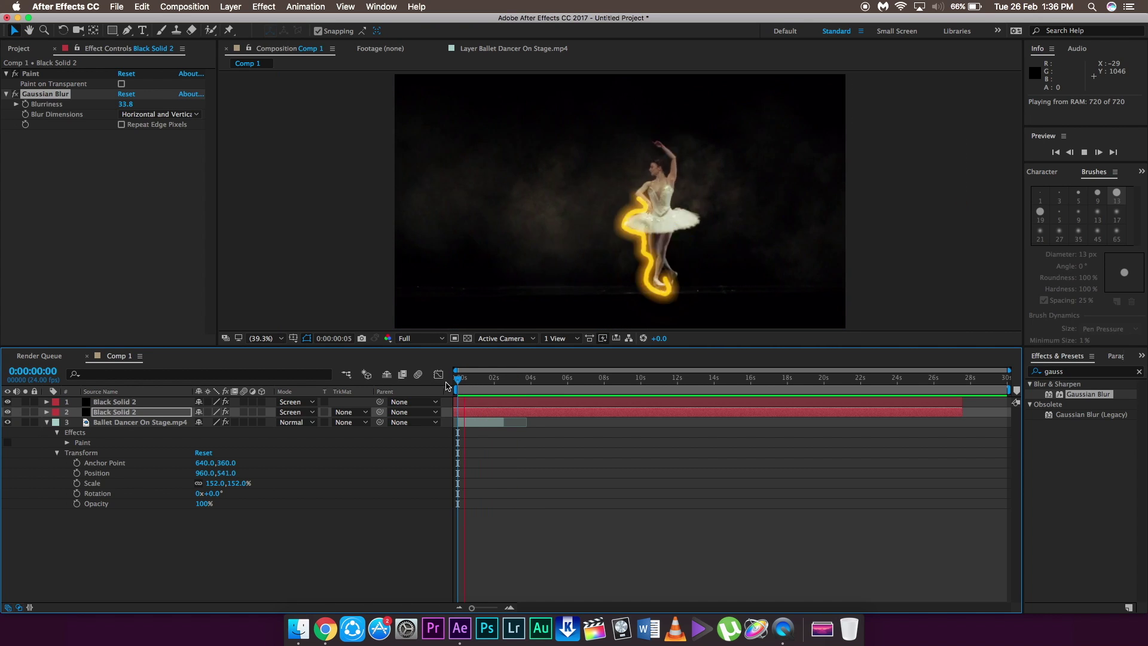
key(space)
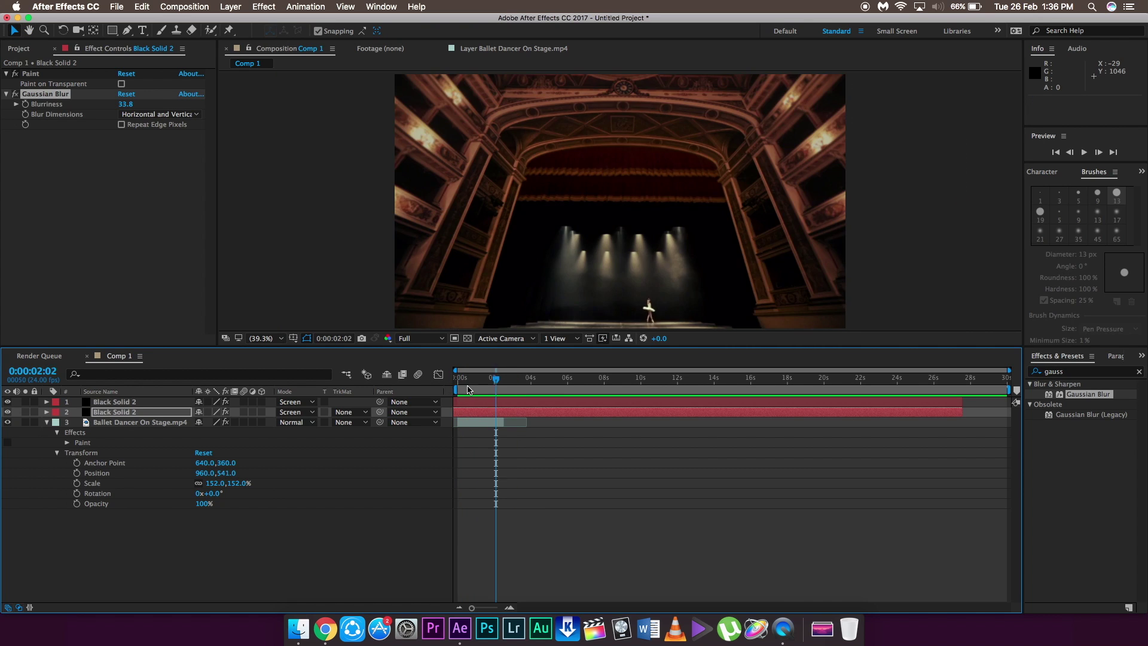
drag(468, 386, 445, 385)
key(space)
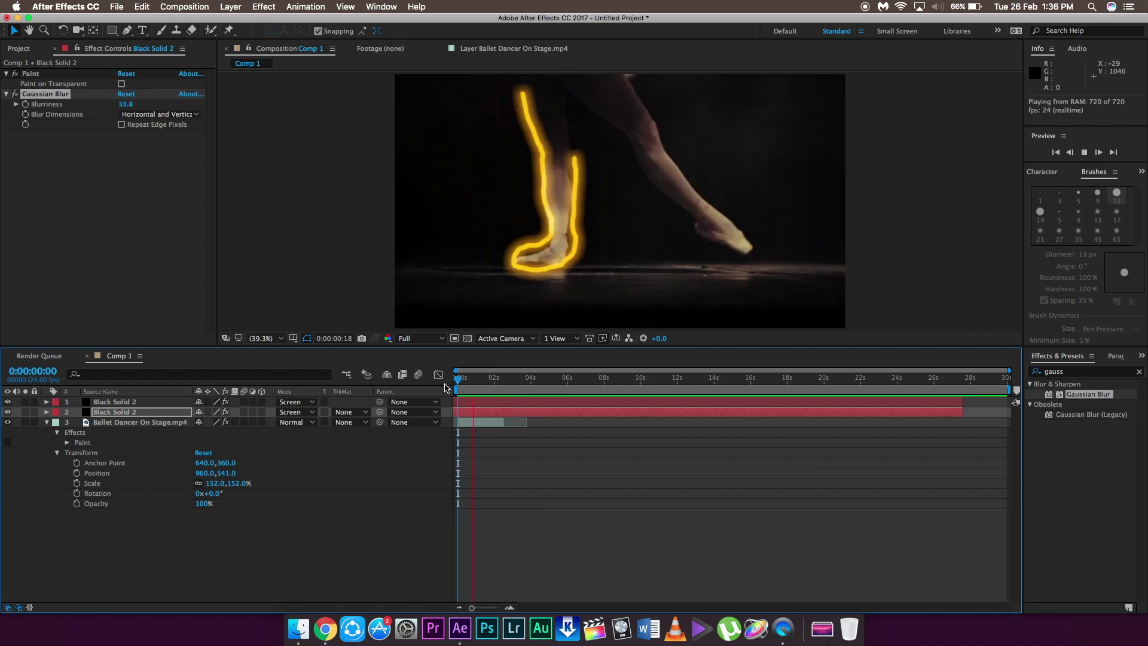
key(space)
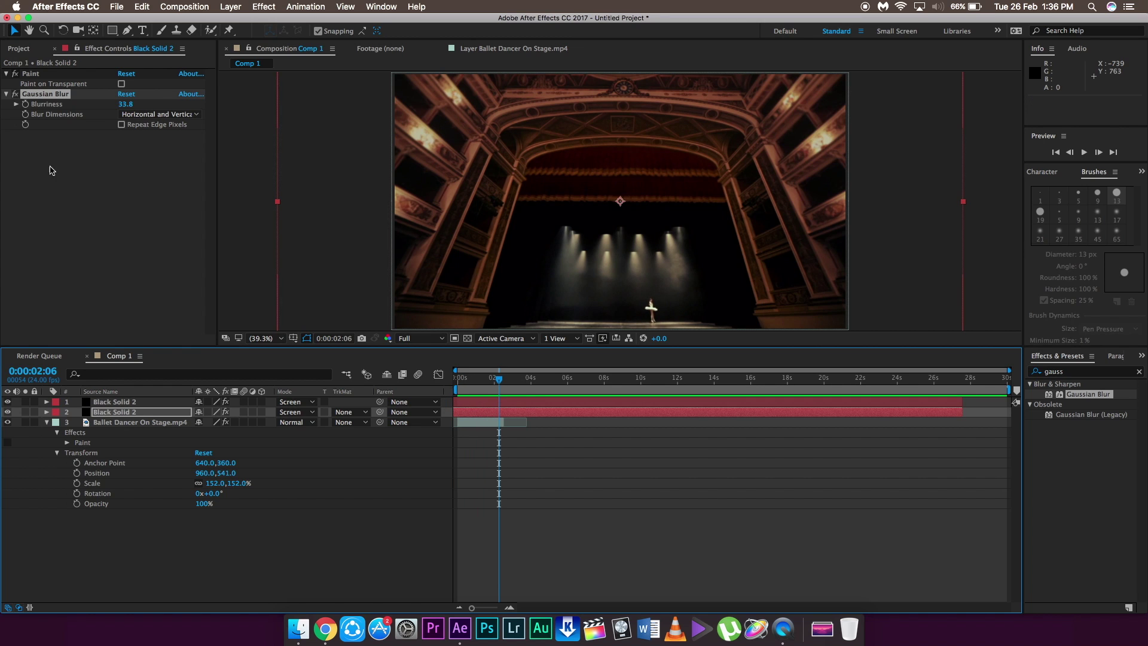
- Turn off Gaussian Blur on the lower Black Solid 2 copy and apply the Stylize Glow effect to it
click(1063, 373)
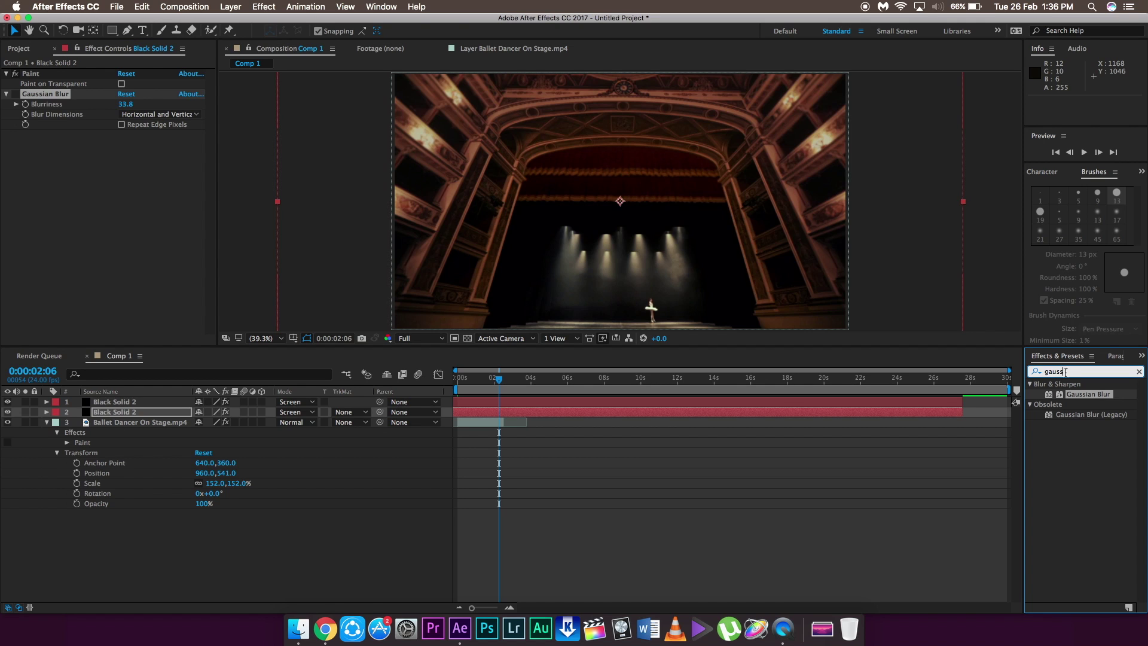
text(glow)
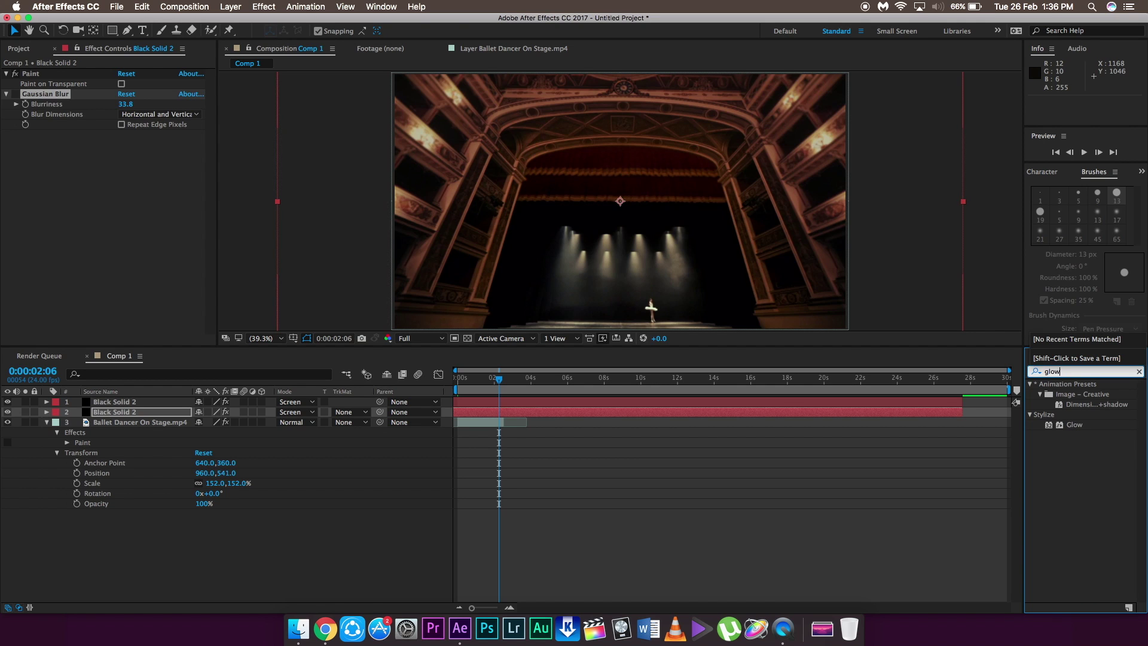
drag(1069, 427, 199, 412)
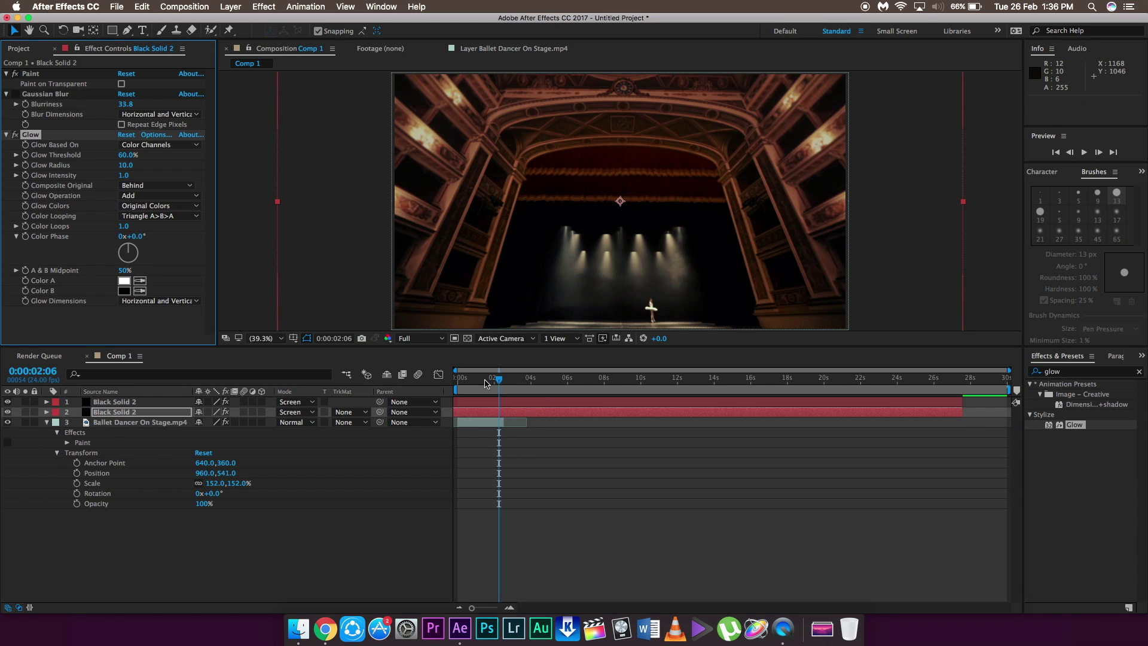
- At 0:00:00:16, set the Glow effect's Radius to 12.0, Intensity to 3.9 and Threshold to 63.1%
drag(472, 383, 471, 383)
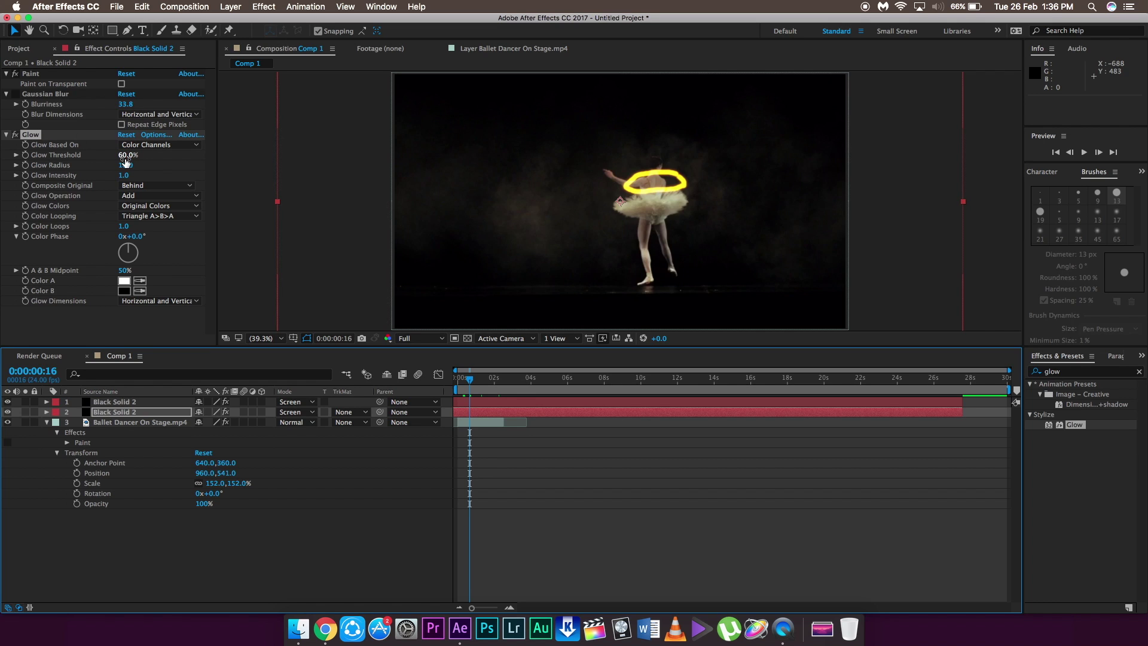
drag(125, 170, 320, 202)
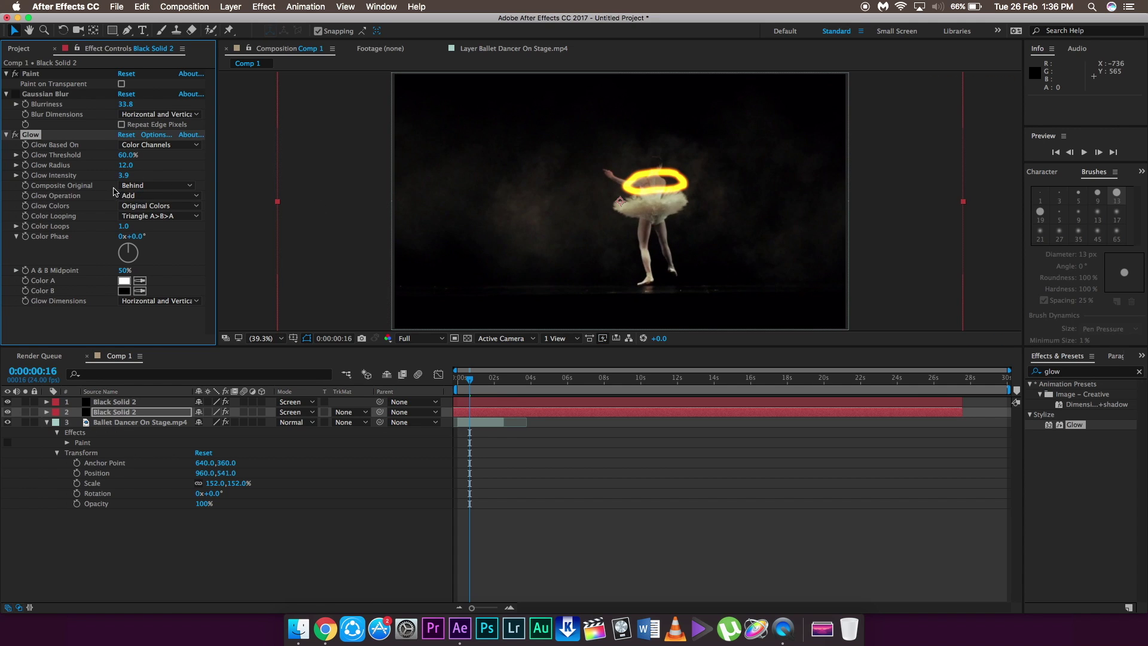
mouse_move(126, 158)
mouse_down()
mouse_move(146, 161)
mouse_move(135, 170)
mouse_up()
click(162, 145)
click(161, 145)
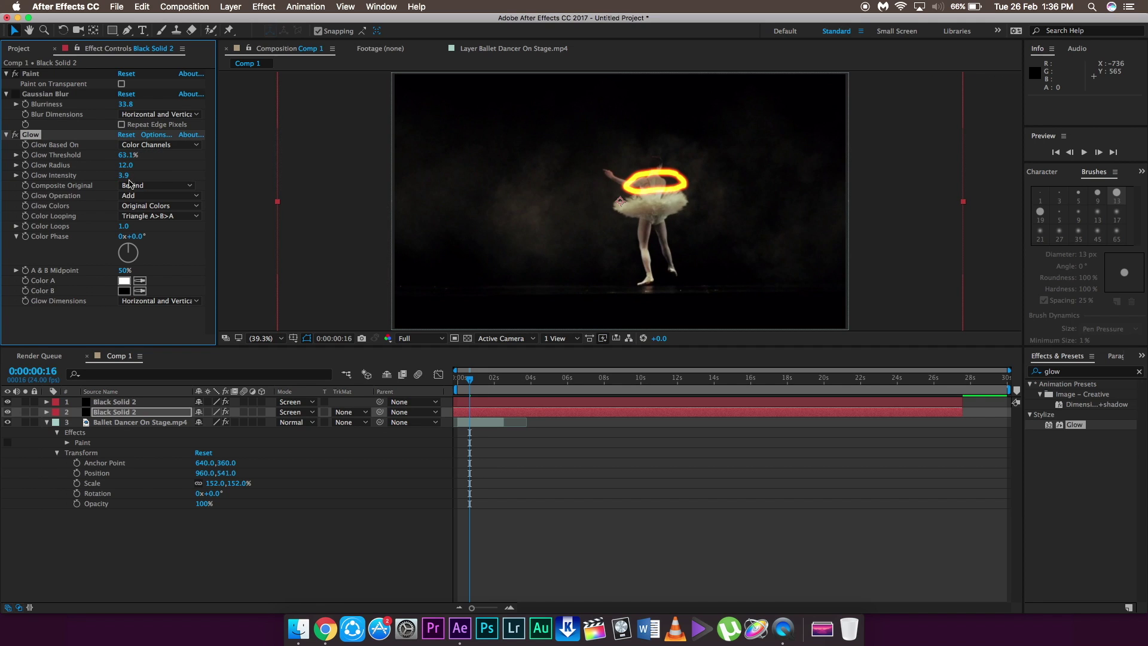
- Adjust the Glow to Threshold 77.6%, Radius 1.0, Intensity 7.0 and Color Loops 1.6, checking the strokes in playback
drag(137, 175, 120, 158)
click(460, 381)
key(space)
key(space)
mouse_move(124, 169)
mouse_down()
mouse_move(164, 177)
mouse_move(131, 165)
mouse_up()
drag(463, 379, 449, 383)
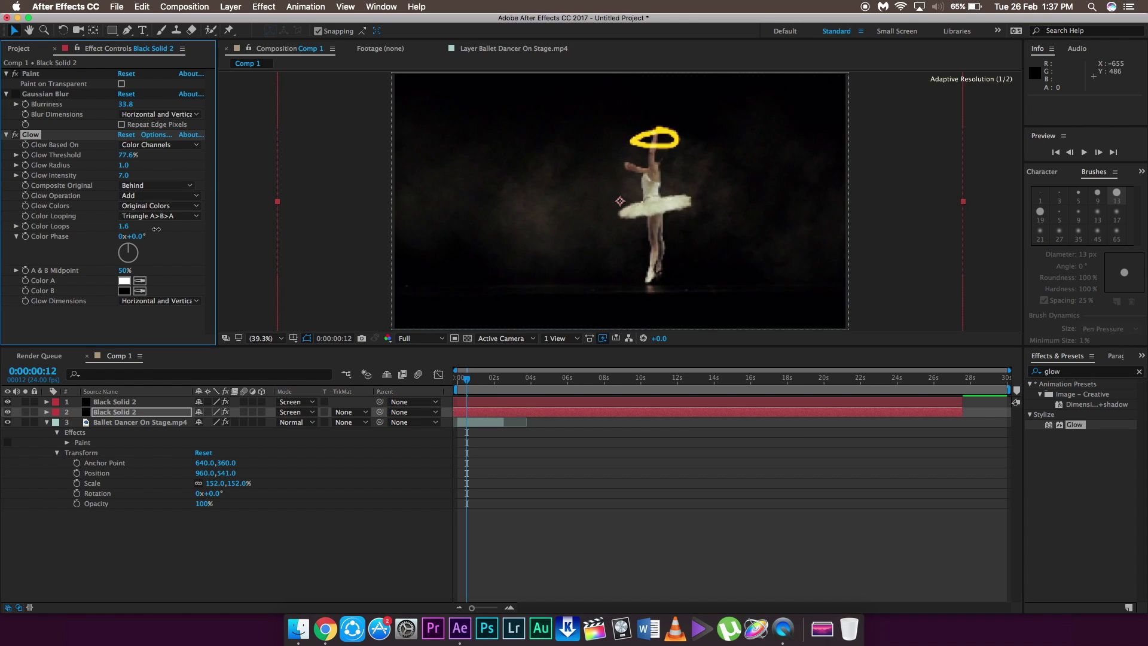